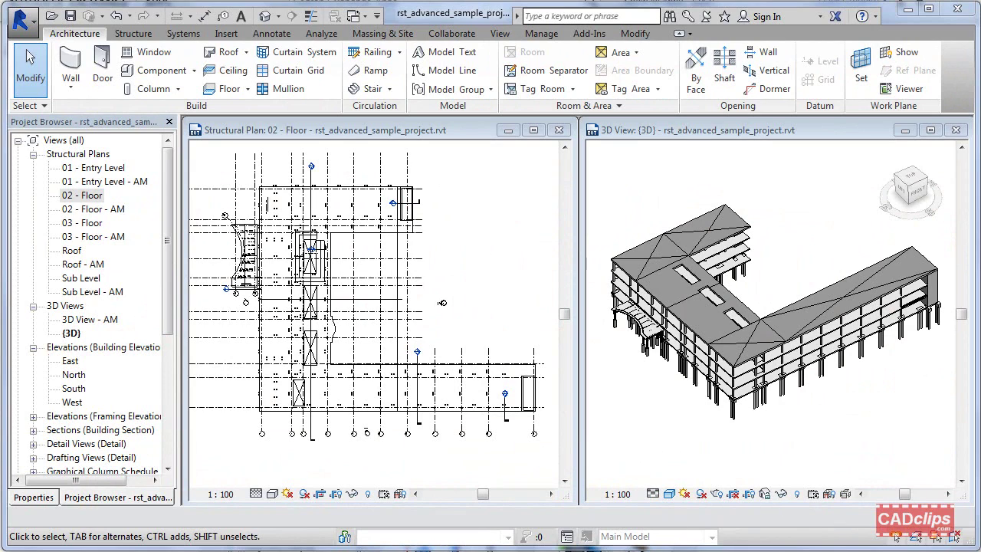
Step: Display the add-in tools containing Auto Section Box and leave the 02 - Floor structural plan as the active view
click(499, 204)
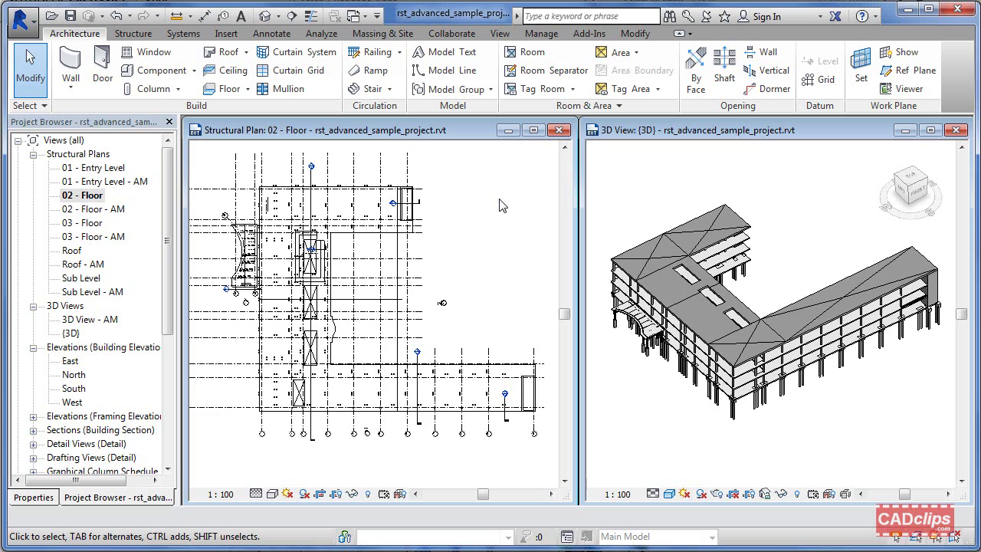
click(592, 33)
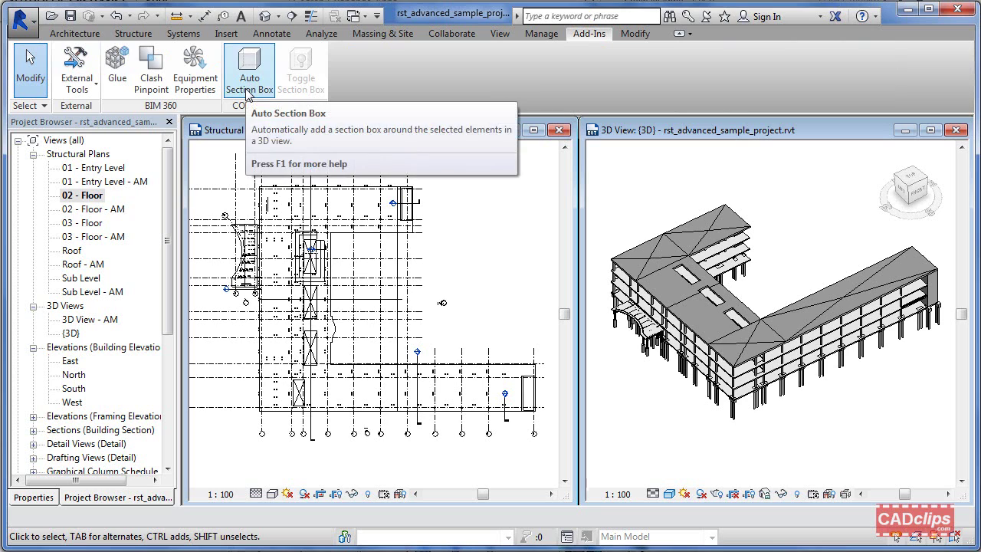
click(635, 164)
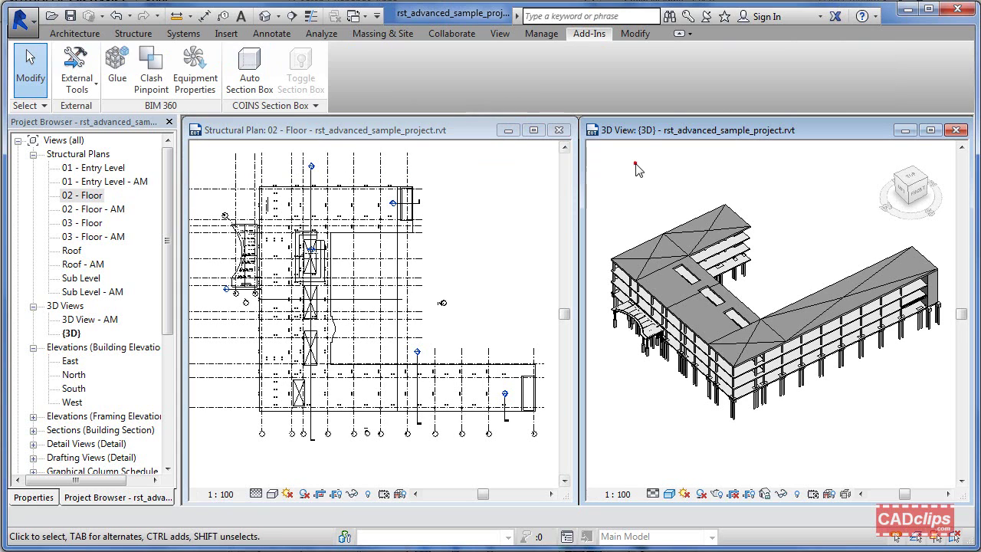
click(460, 176)
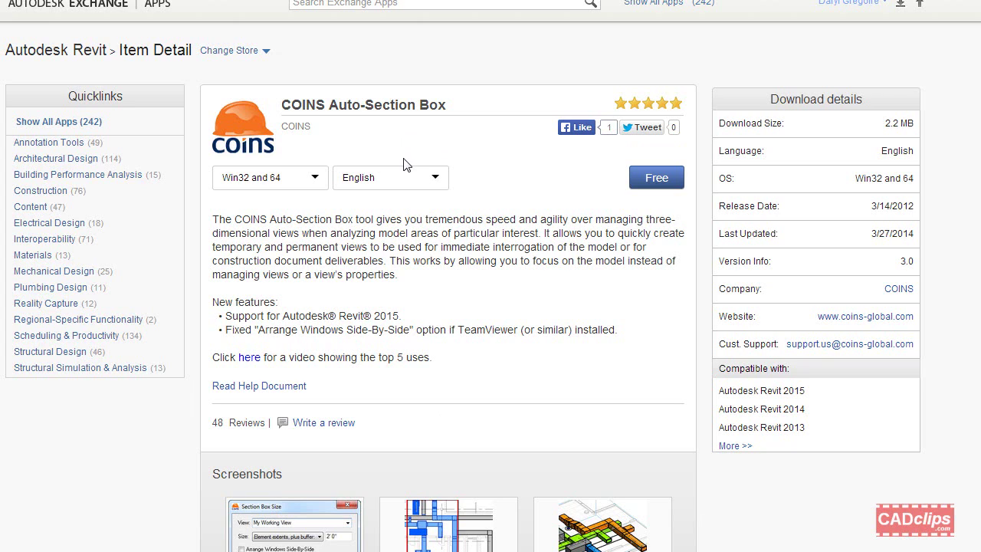
Step: Switch to the web browser and examine the COINS Auto-Section Box page on Autodesk Exchange Apps, highlighting the app's name
drag(449, 102, 284, 105)
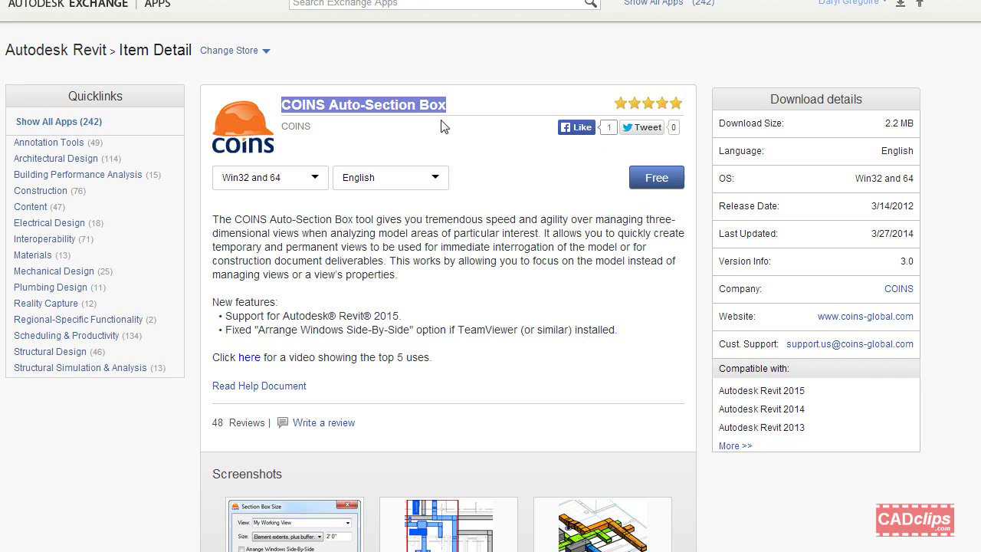
click(464, 104)
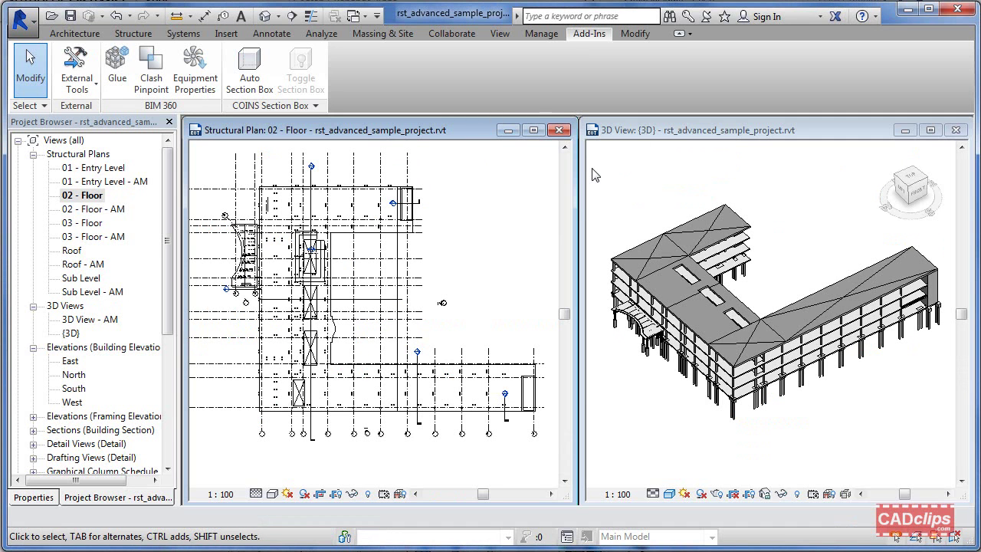
Step: Close the {3D} view and maximize the 02 - Floor structural plan
click(957, 130)
click(534, 131)
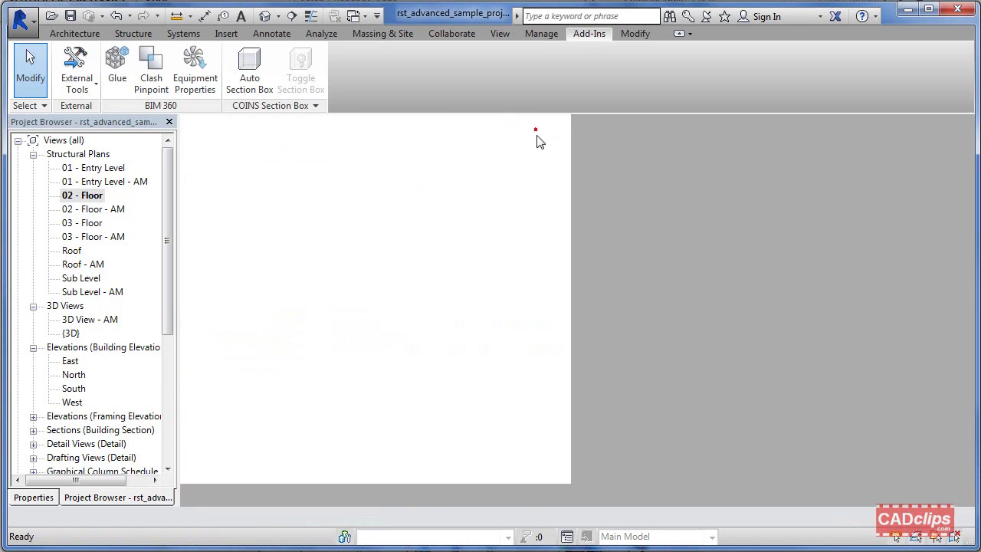
middle_drag(440, 256, 548, 251)
scroll(461, 226, up, 3)
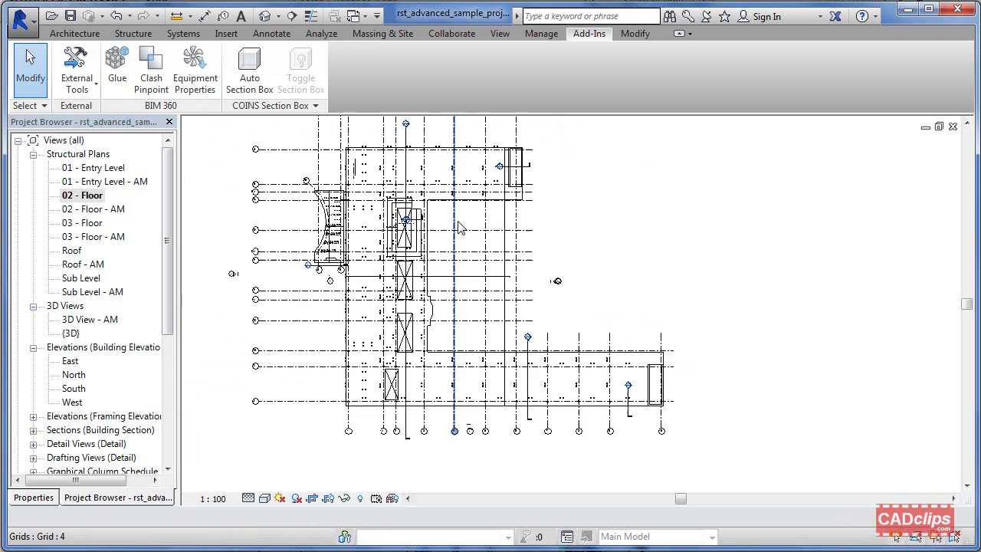
middle_drag(485, 249, 530, 306)
middle_drag(617, 253, 634, 278)
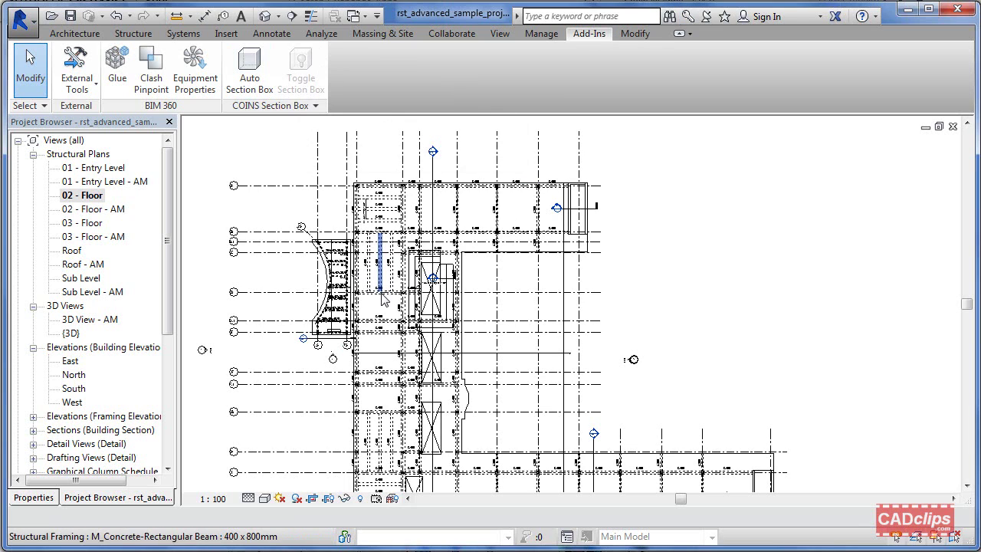
Step: Start Auto Section Box with multiple element selection at the curved entrance canopy in the 02 - Floor plan
click(250, 77)
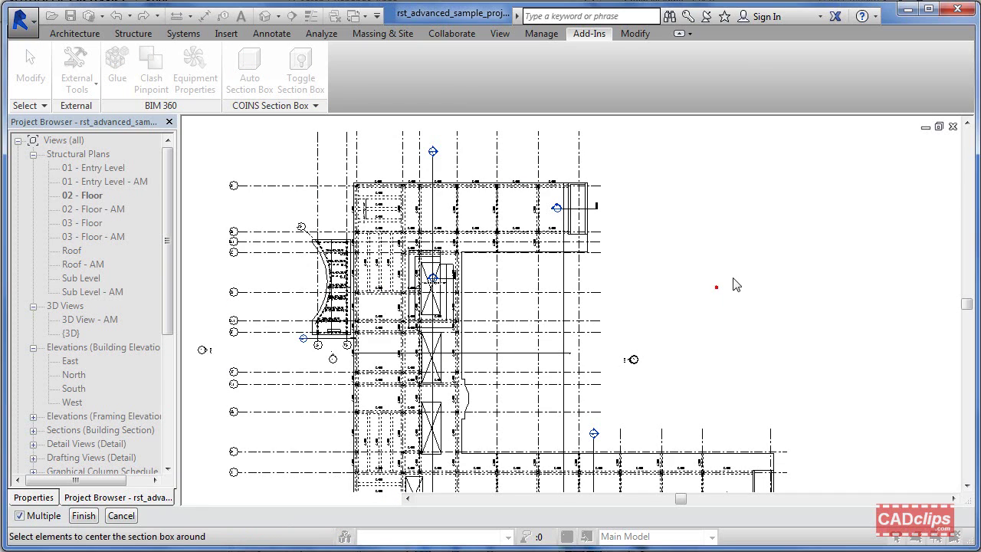
mouse_move(716, 286)
mouse_down()
mouse_move(834, 193)
mouse_move(730, 291)
mouse_up()
drag(799, 209, 725, 281)
scroll(391, 220, down, 1)
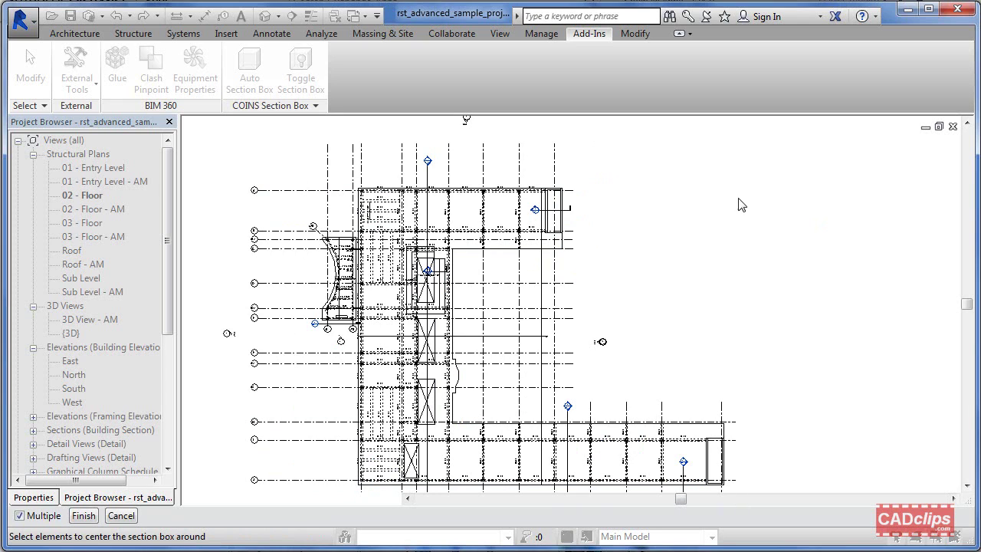
drag(730, 188, 755, 196)
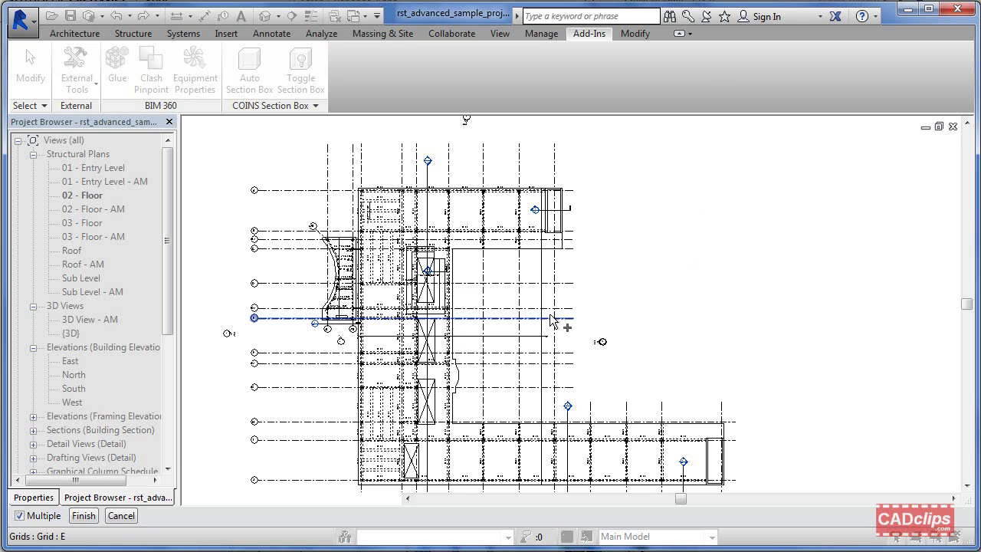
scroll(299, 303, up, 3)
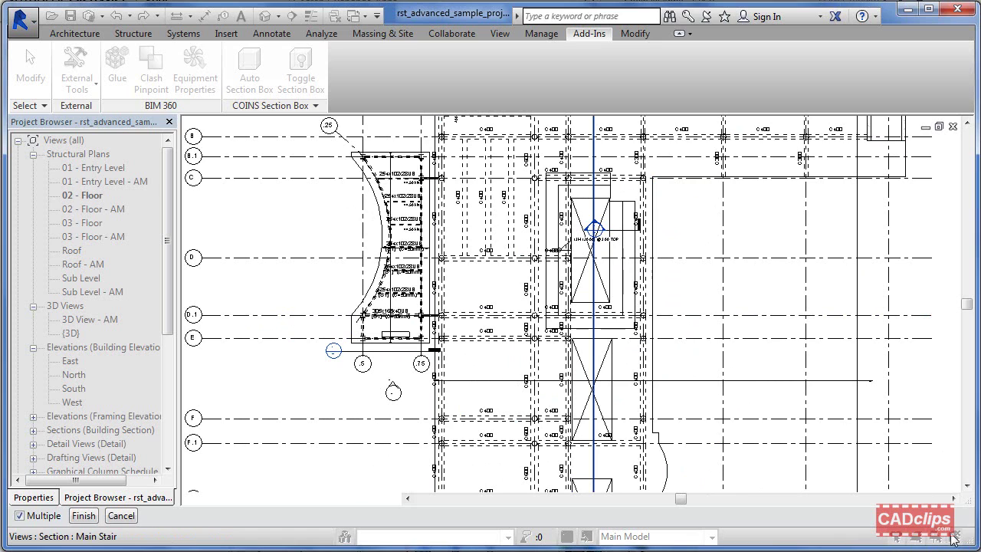
middle_drag(311, 382, 300, 438)
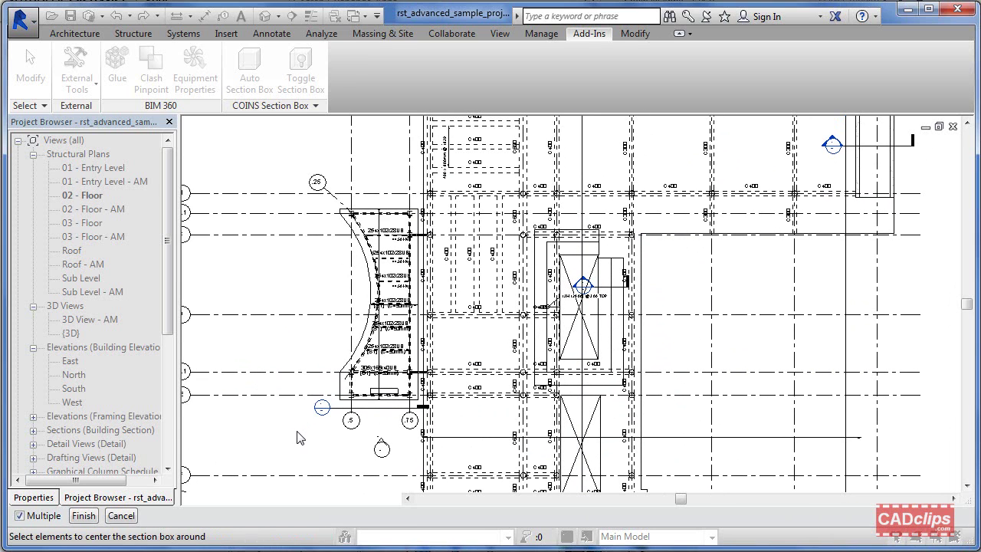
drag(297, 436, 442, 189)
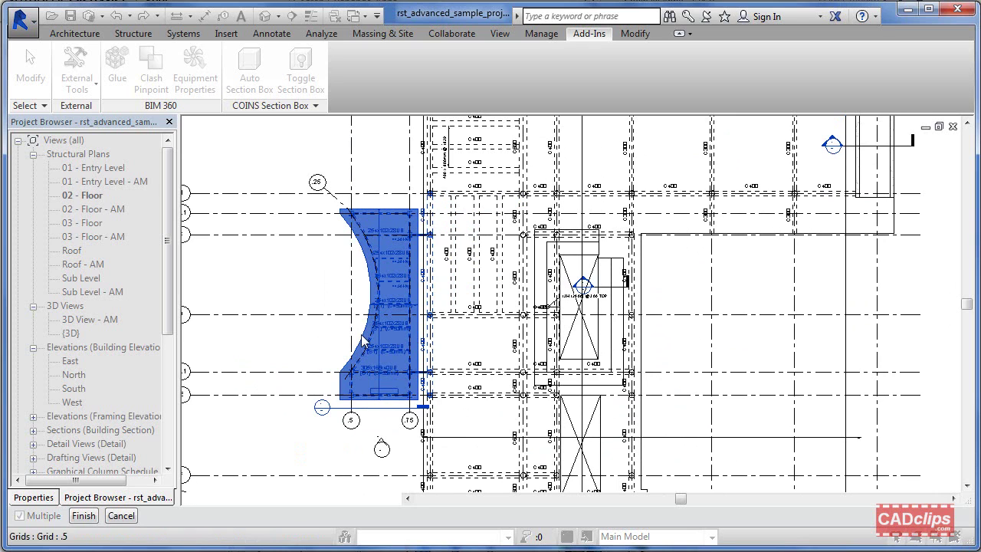
click(424, 269)
click(424, 222)
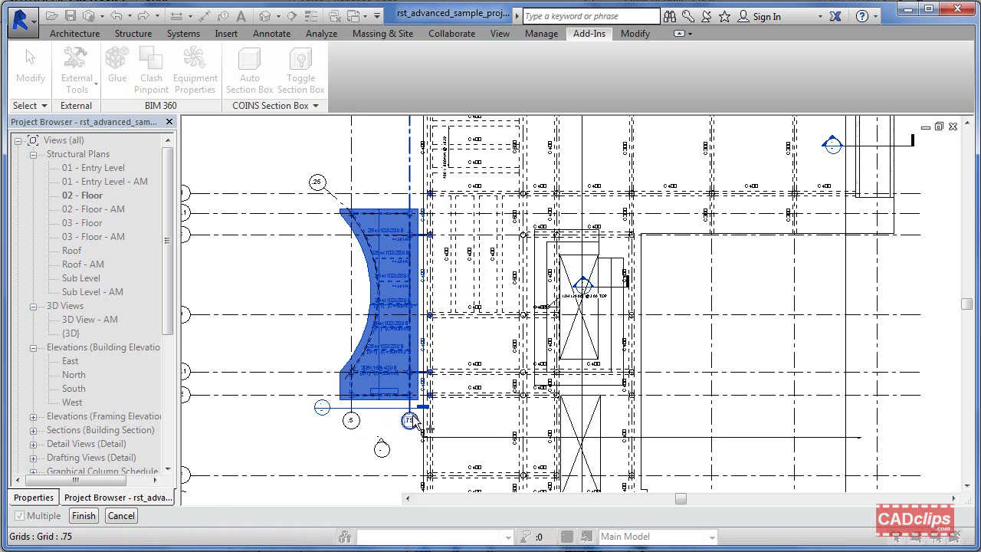
mouse_move(391, 432)
mouse_down()
mouse_move(438, 351)
mouse_move(464, 330)
mouse_up()
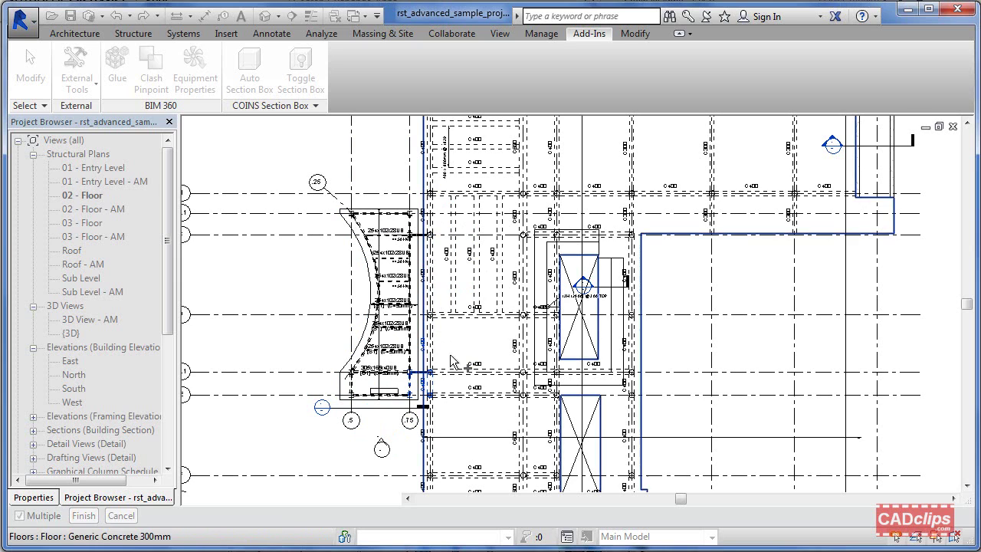
click(311, 448)
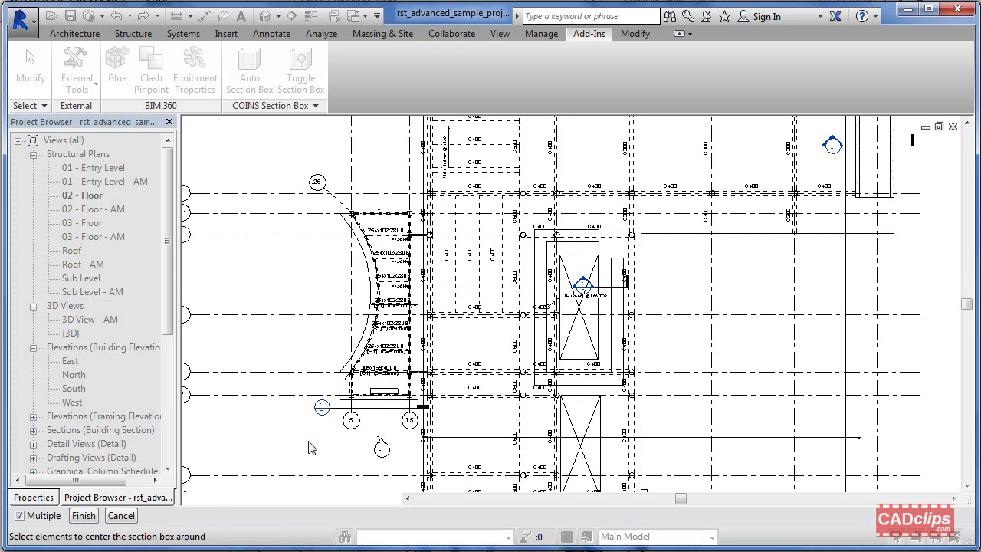
Step: Window-select the curved canopy's elements, add the three parallel beams in the adjacent building bay, and finish the selection
drag(308, 443, 423, 193)
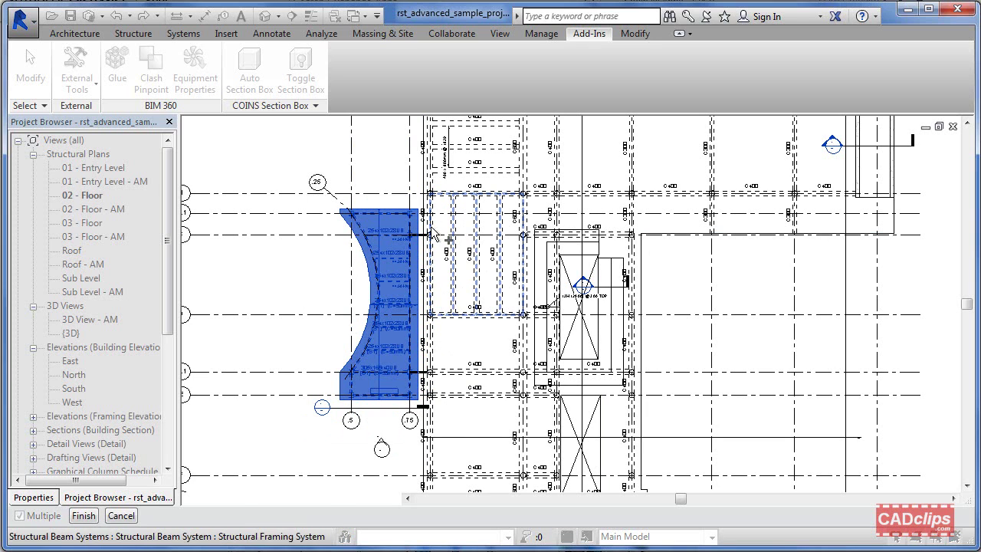
click(433, 347)
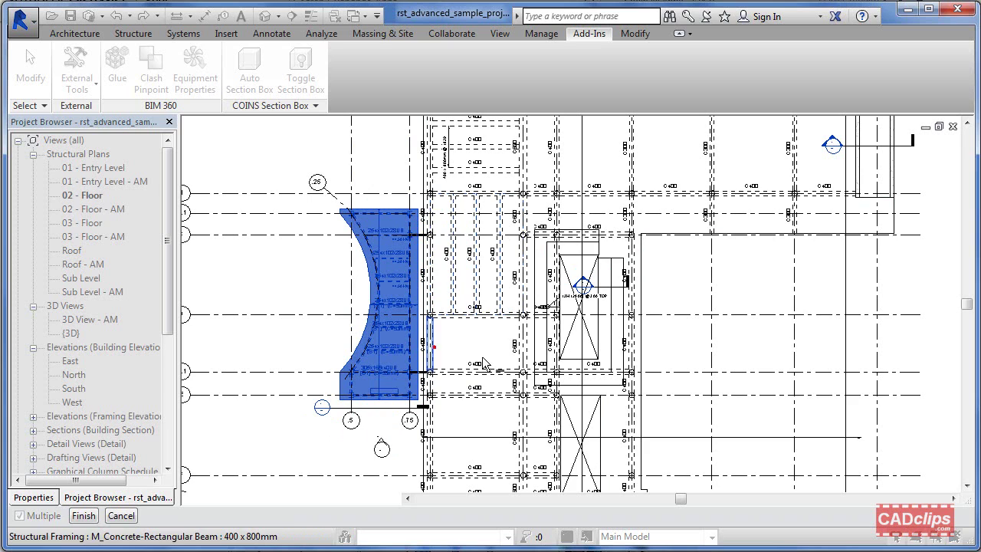
click(481, 296)
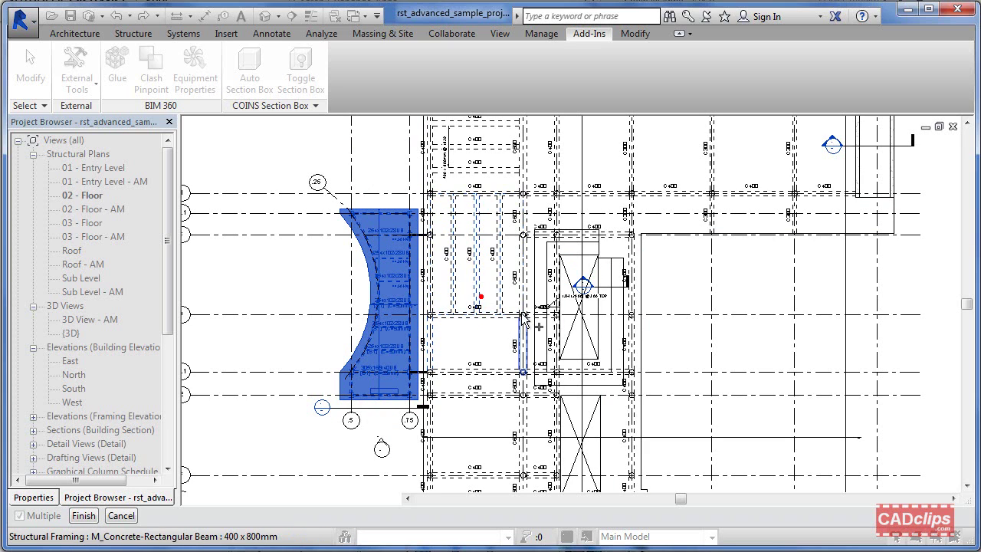
click(458, 297)
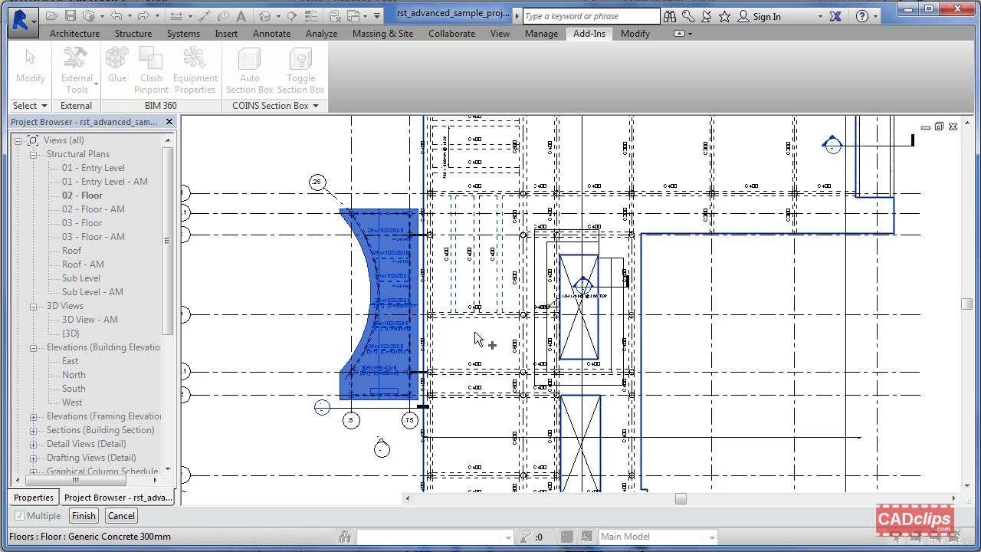
click(521, 291)
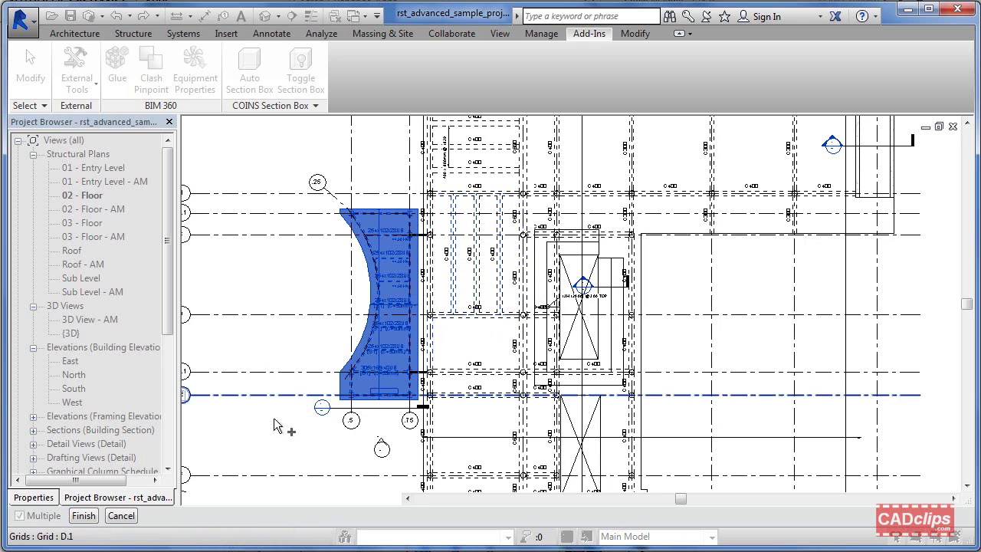
click(85, 516)
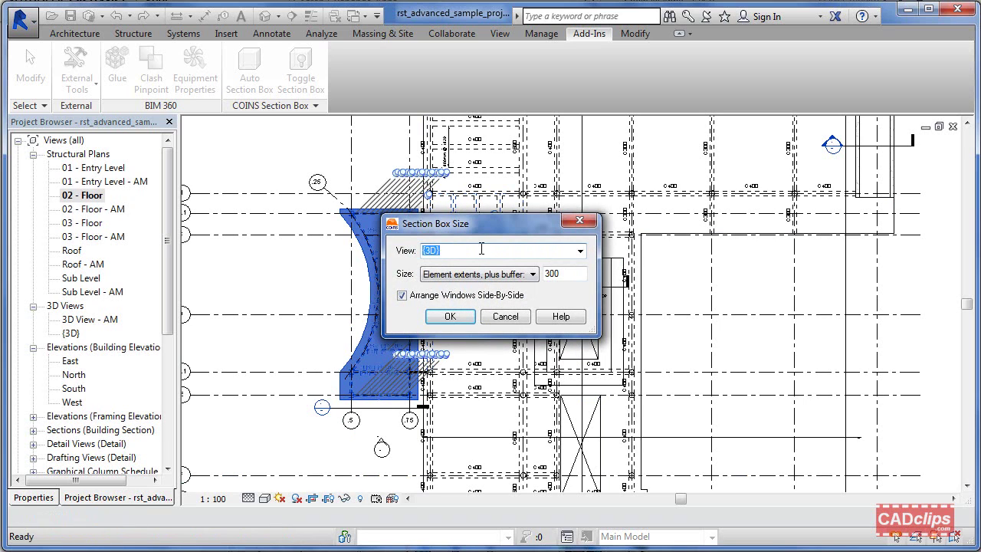
Step: Look through the target views offered for the section box, keeping {3D}, and inspect the buffer value
click(580, 251)
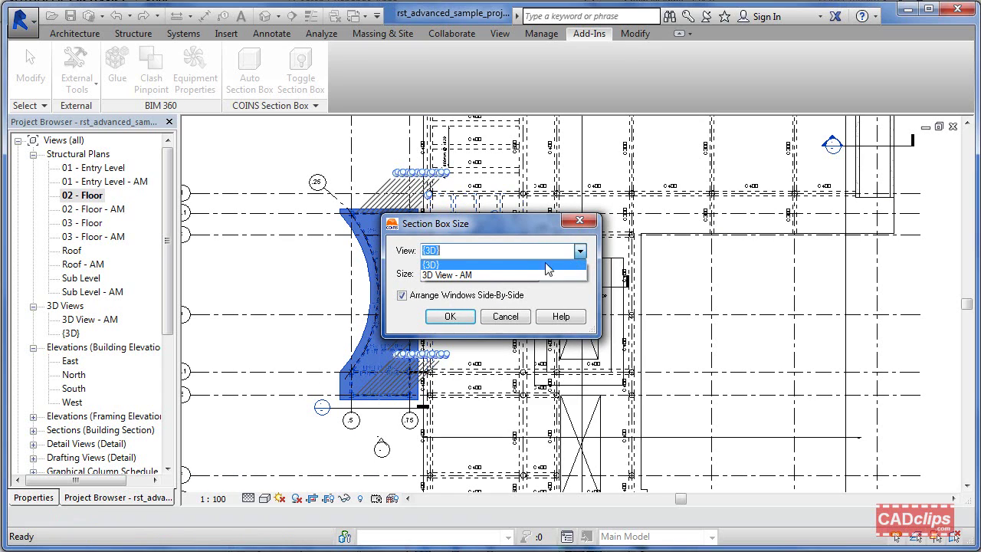
click(469, 222)
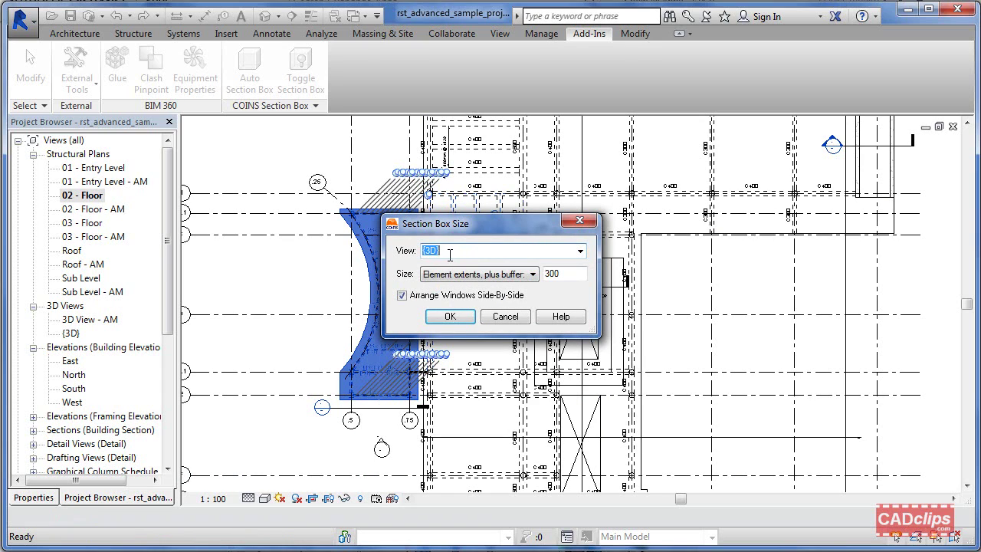
click(451, 252)
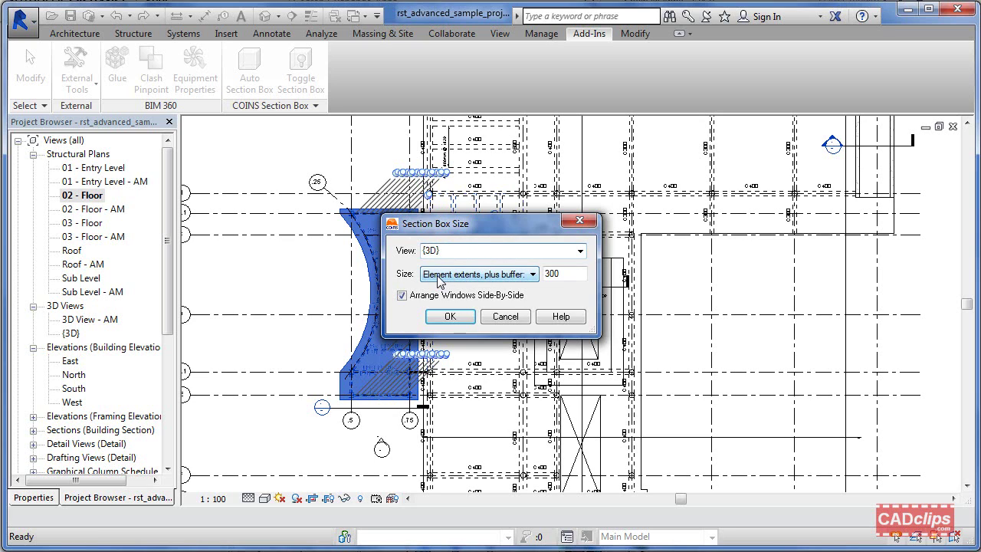
click(574, 276)
Step: Switch the section box sizing method to Specified size with a value of 6000
click(532, 274)
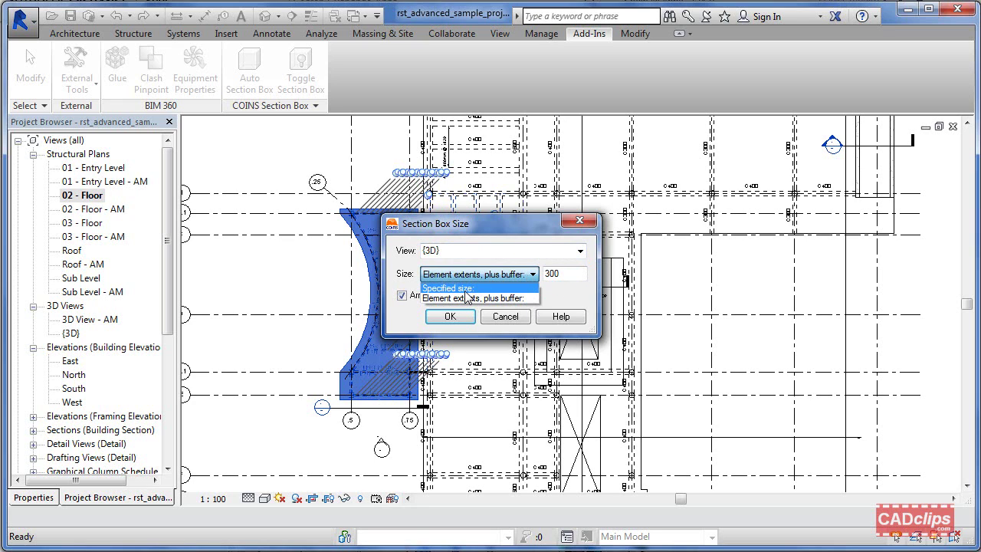
click(466, 289)
double_click(564, 273)
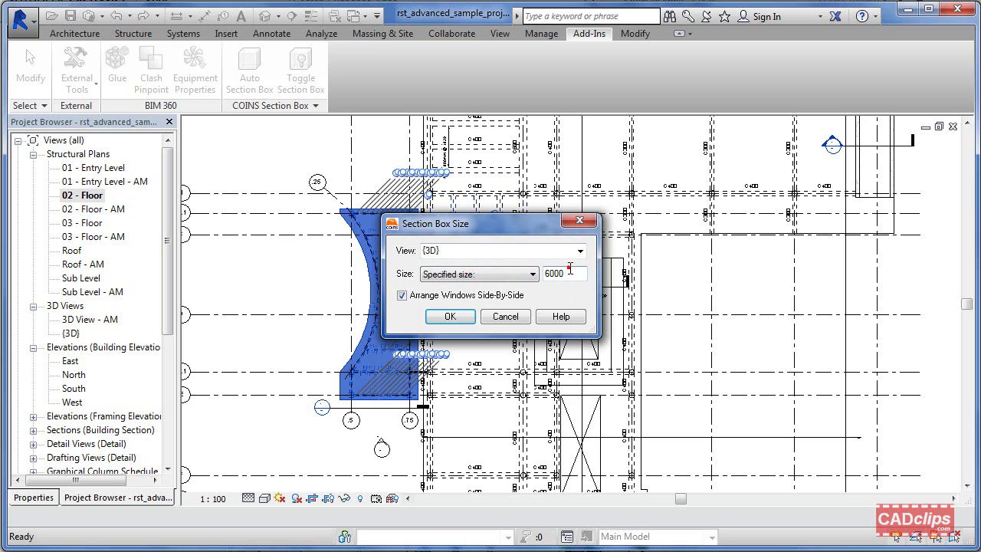
text(6000)
Step: Set the size to Element extents, plus buffer of 300, and generate the {3D} section box with windows arranged side by side
click(494, 276)
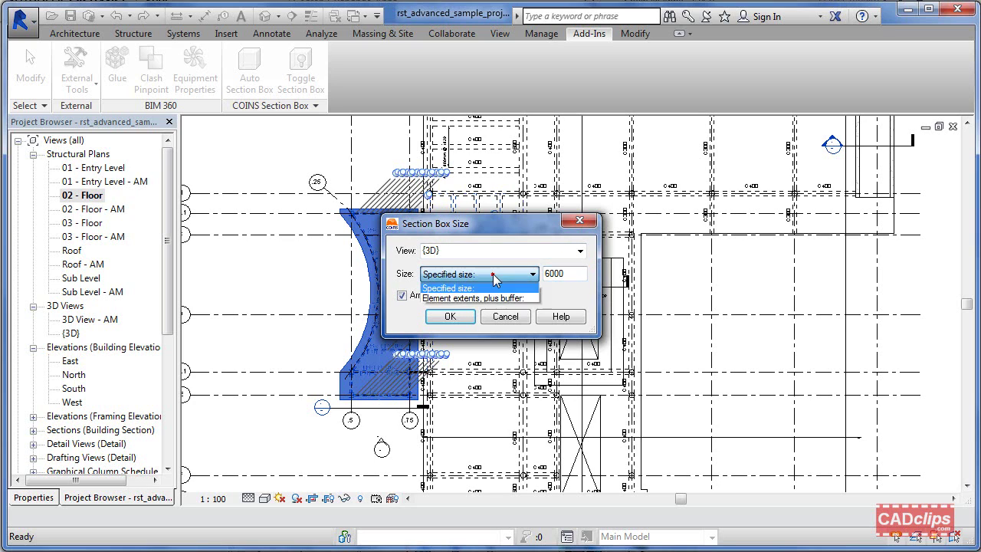
click(463, 297)
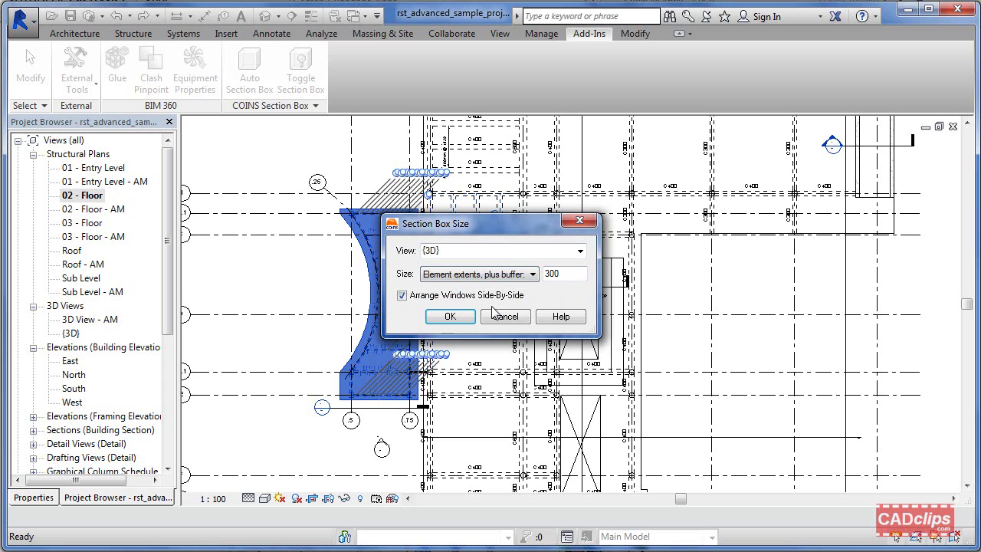
click(451, 319)
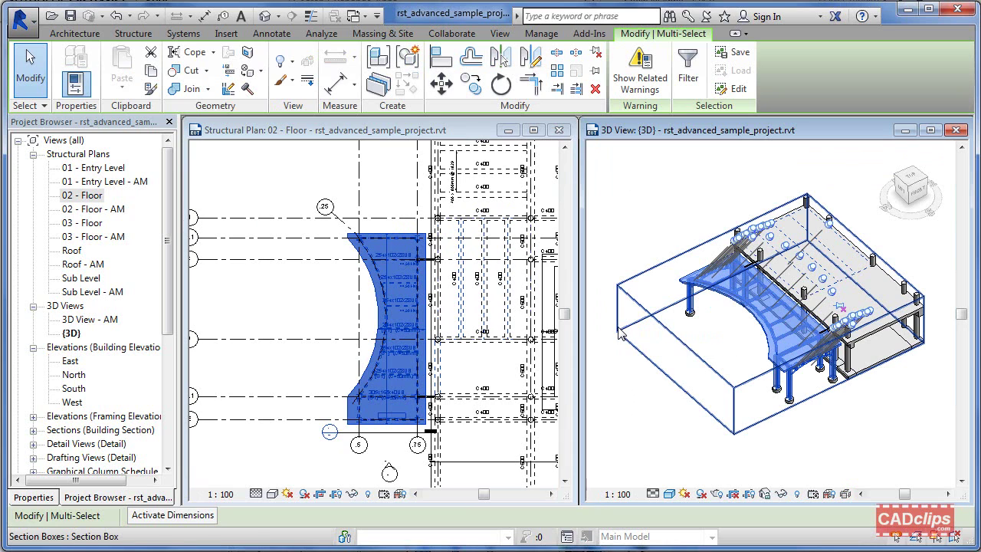
click(677, 201)
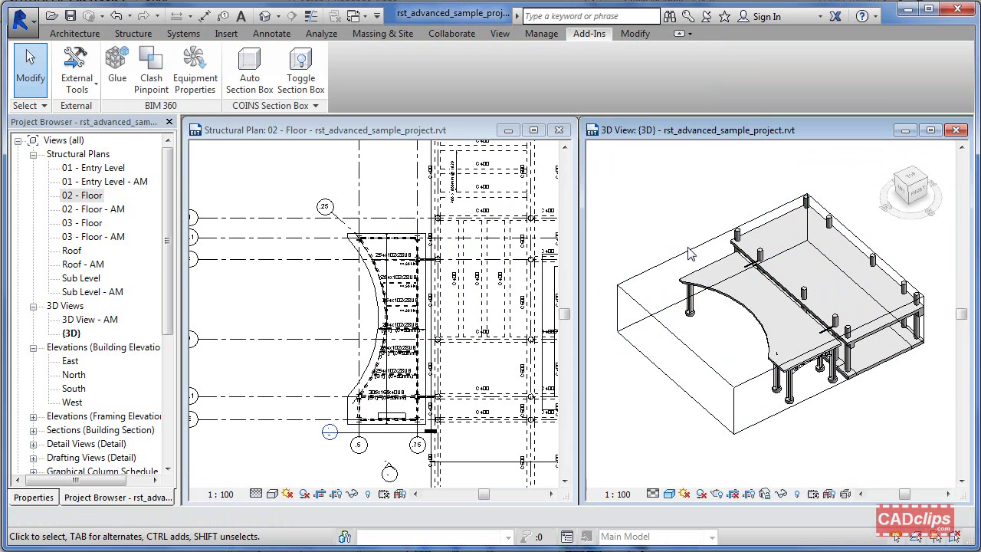
Step: Tighten the section box in the {3D} view by pulling its outer face and its building-side face in toward the canopy
click(690, 255)
drag(685, 248, 714, 340)
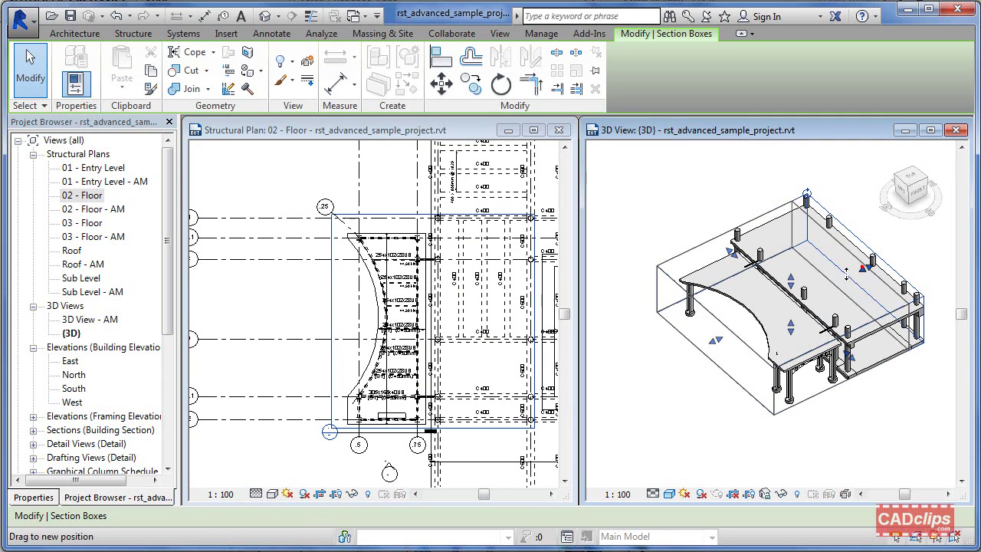
drag(846, 272, 806, 246)
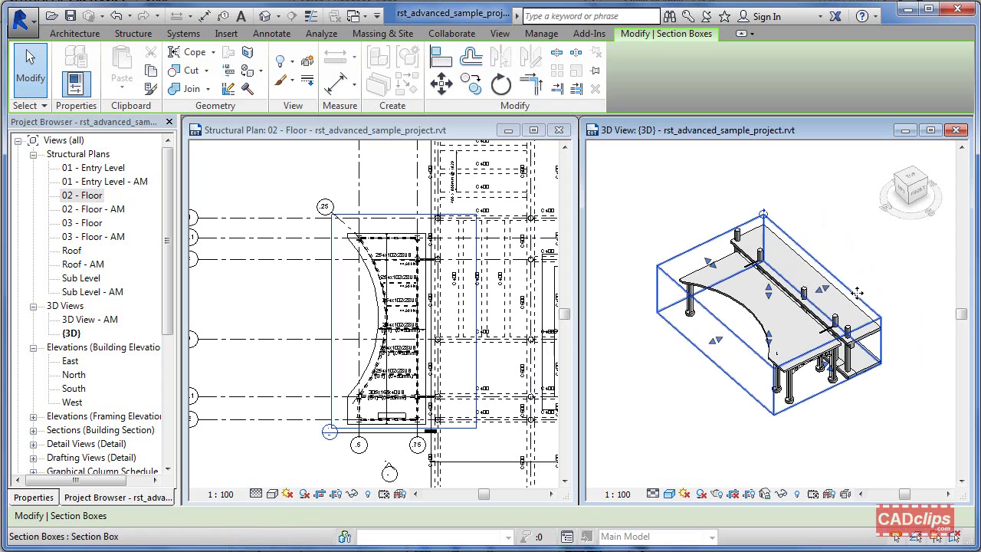
Step: Hide the canopy's concrete deck floor by category in the 3D view, exposing the framing below
key(Escape)
scroll(824, 352, up, 5)
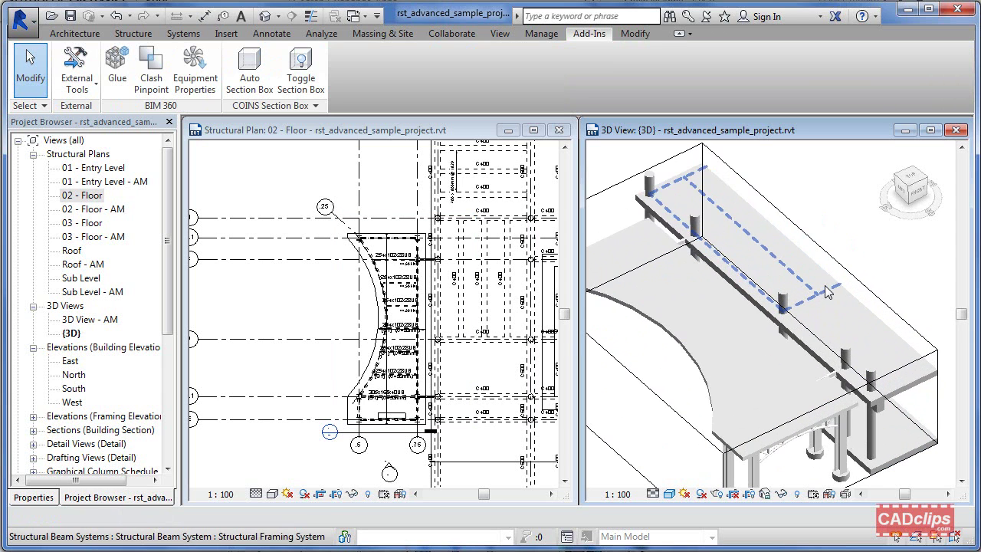
shift+middle_drag(824, 357, 721, 345)
scroll(829, 319, up, 2)
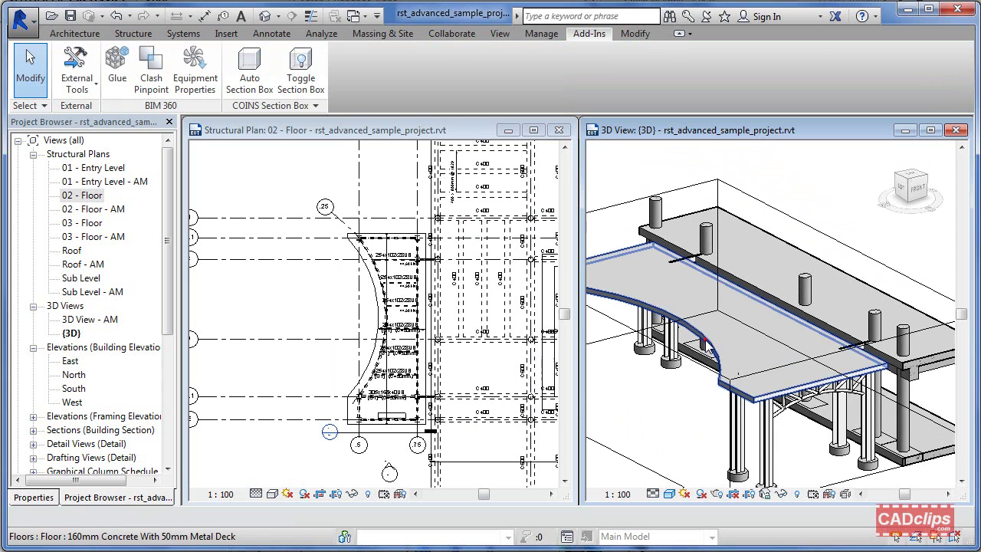
click(709, 349)
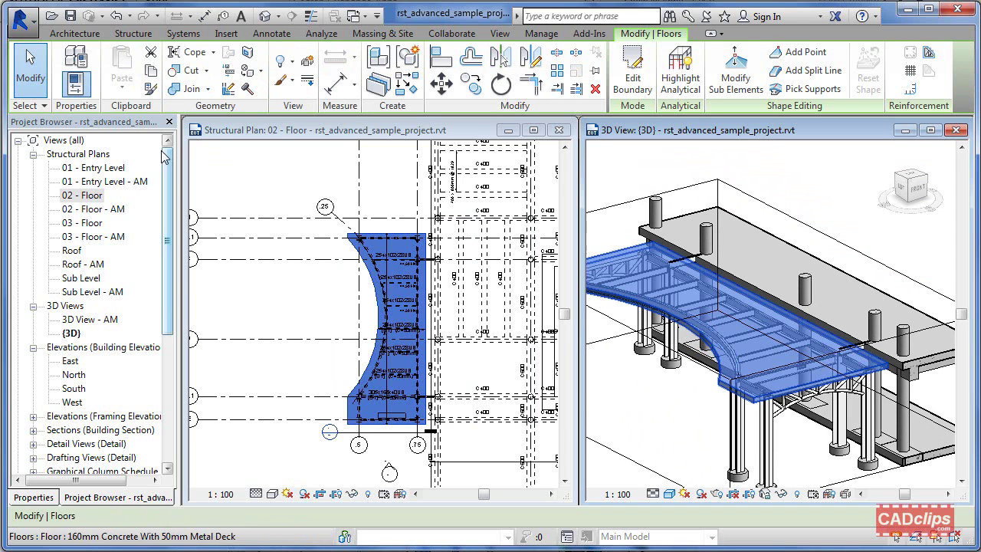
click(306, 63)
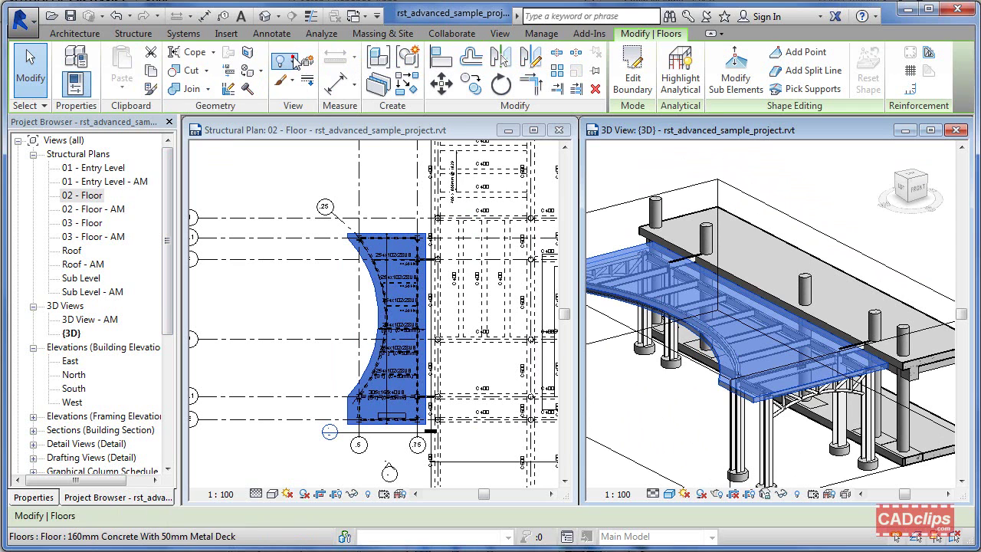
click(349, 116)
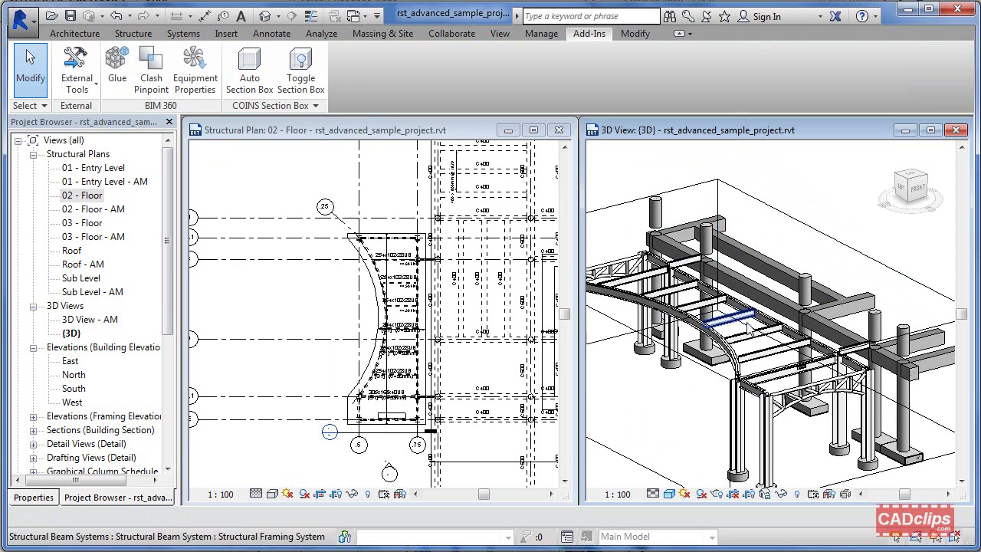
Step: Examine the canopy's exposed steel framing in the 3D view, including one 254x102x28UB beam and its connection to the curved edge beam
scroll(763, 357, up, 5)
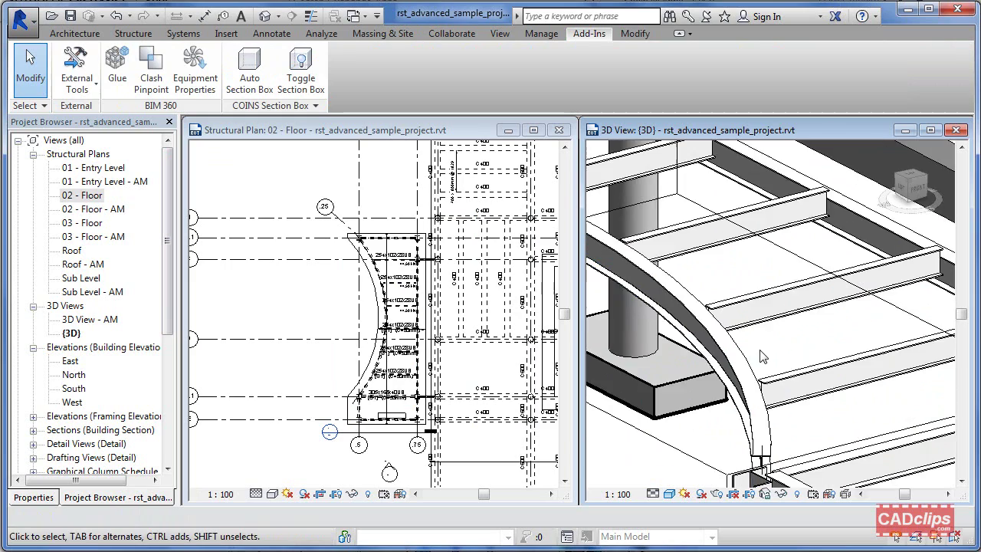
shift+middle_drag(763, 358, 774, 307)
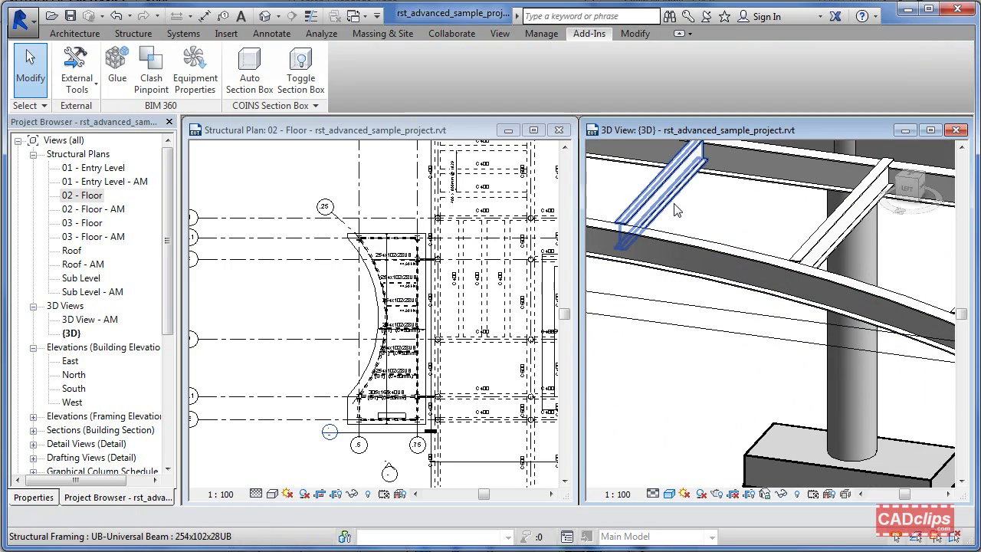
click(641, 239)
shift+middle_drag(651, 275, 726, 275)
scroll(732, 345, down, 3)
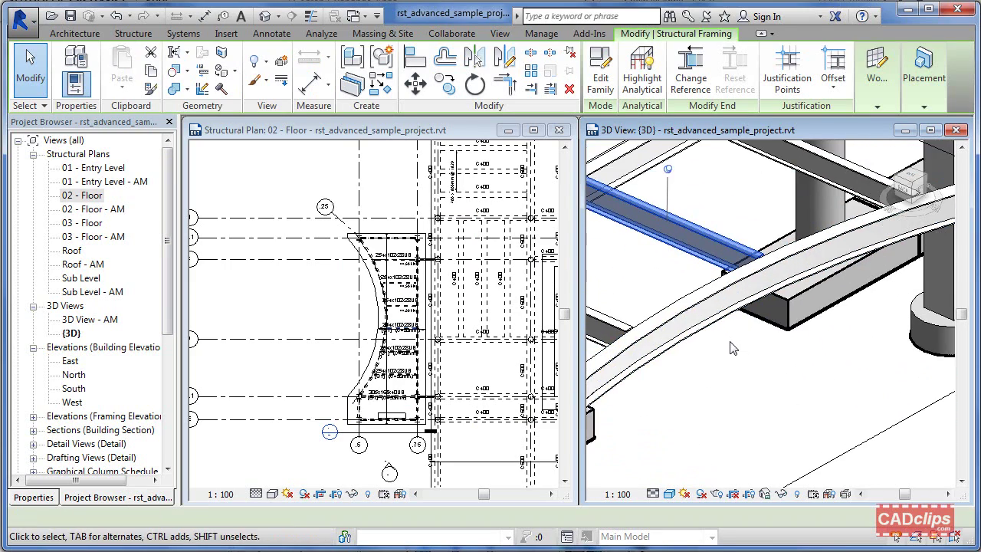
middle_drag(732, 345, 784, 344)
scroll(730, 366, down, 3)
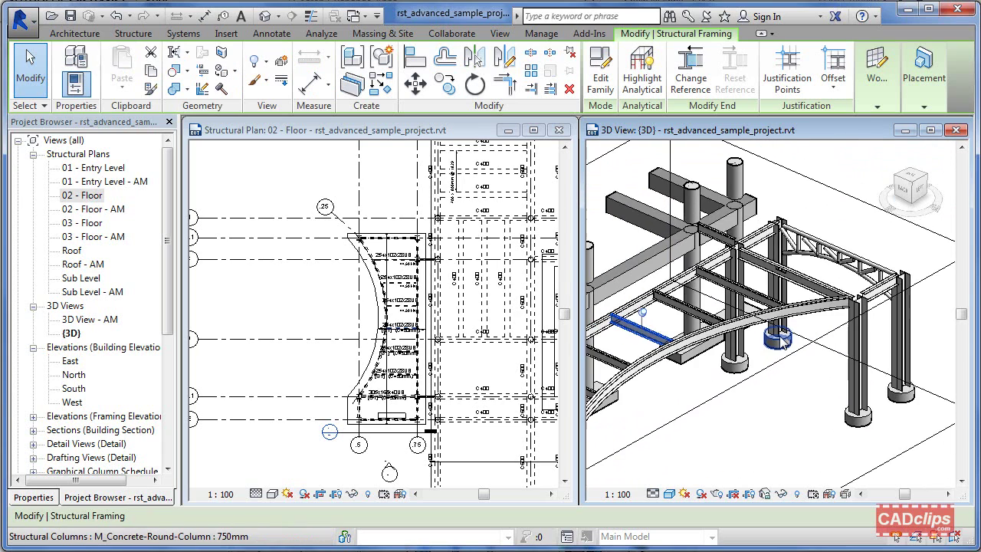
scroll(784, 345, down, 5)
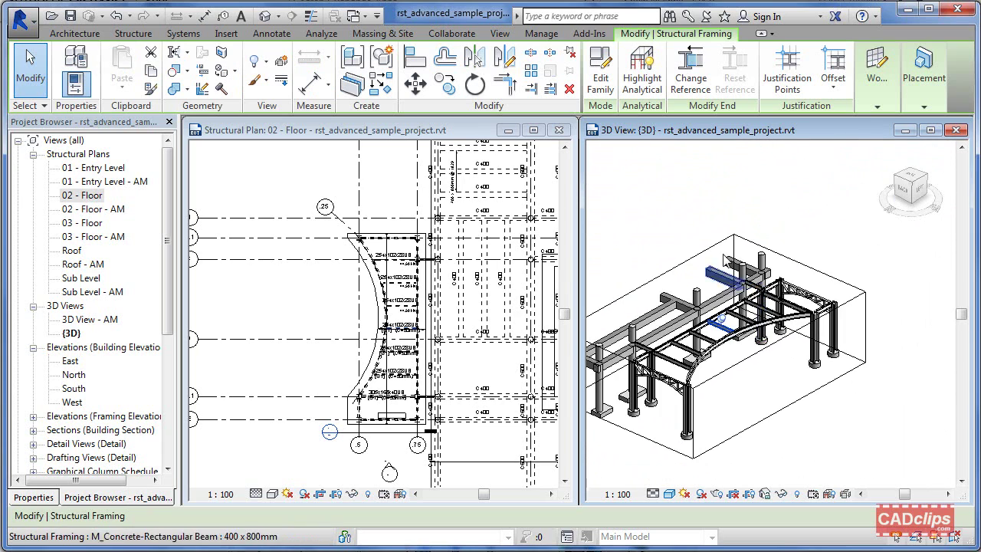
Step: Switch the 3D view's section box off and back on with Toggle Section Box, and clear the beam selection
click(595, 35)
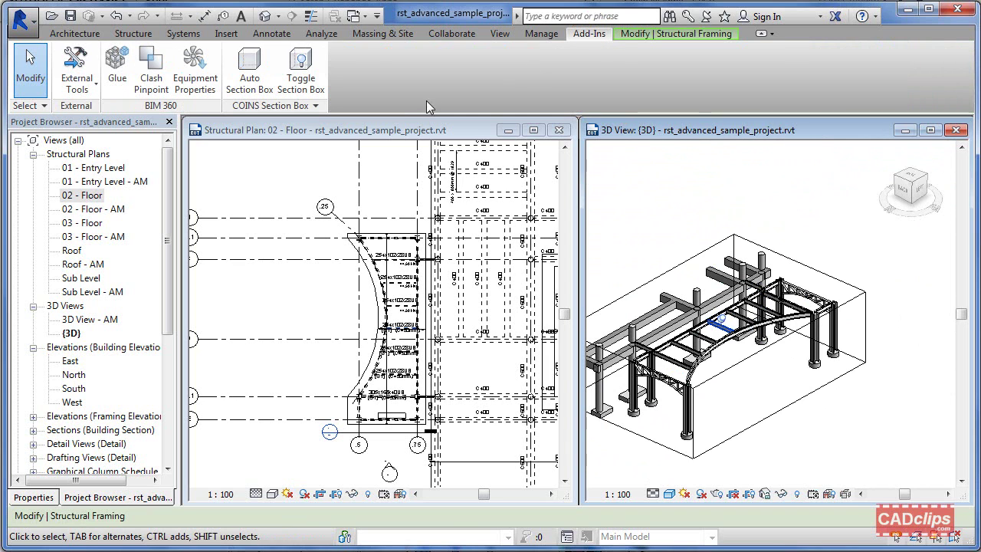
click(312, 70)
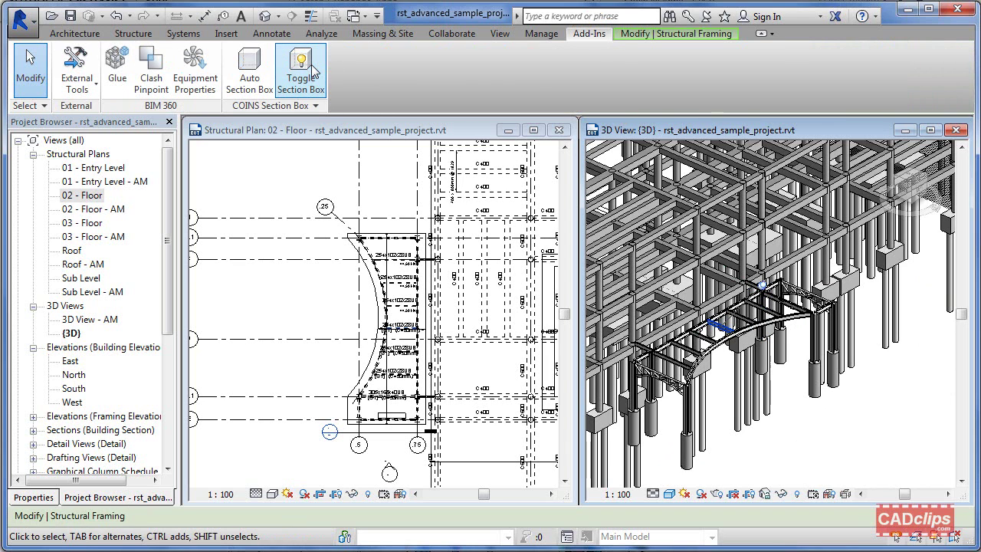
click(313, 70)
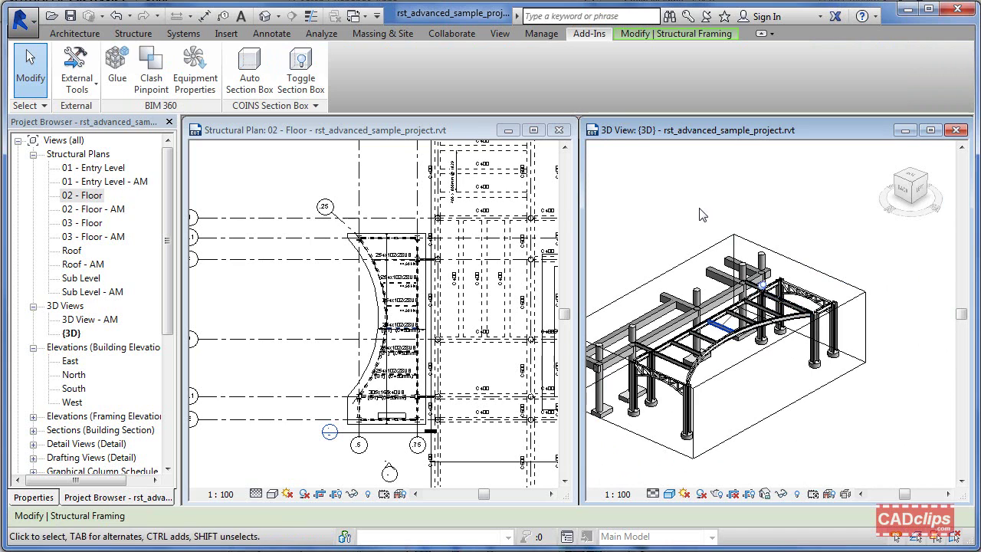
middle_drag(706, 211, 791, 246)
scroll(711, 215, down, 2)
click(304, 76)
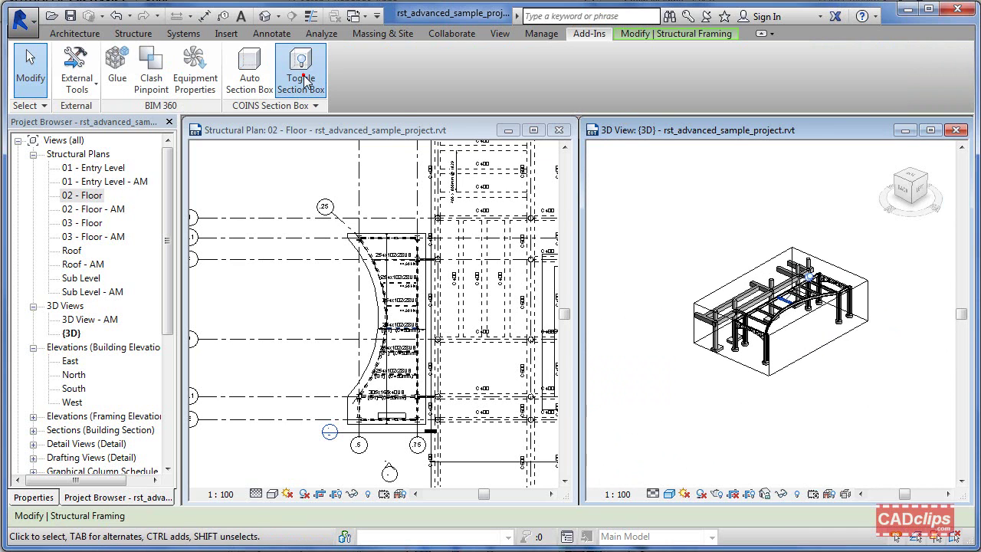
click(304, 80)
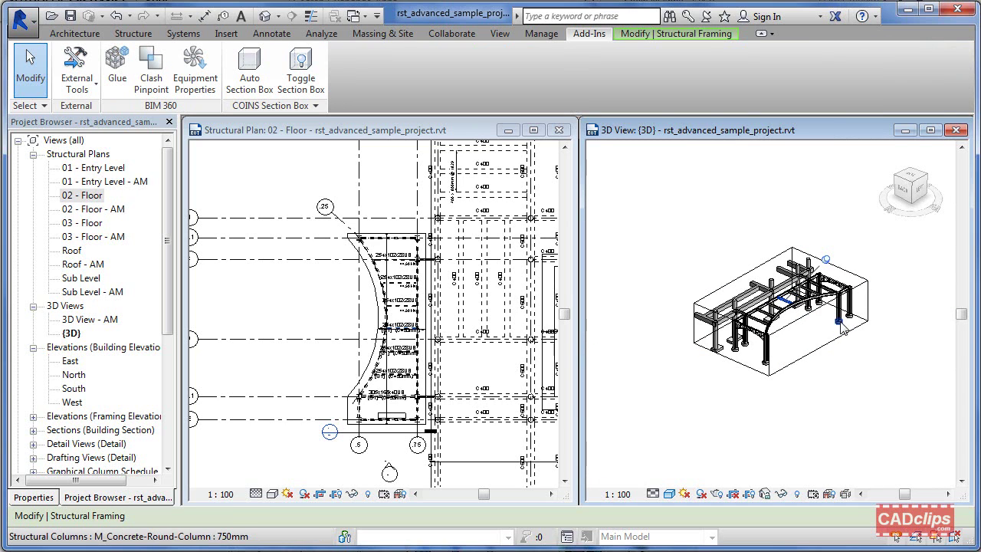
click(849, 376)
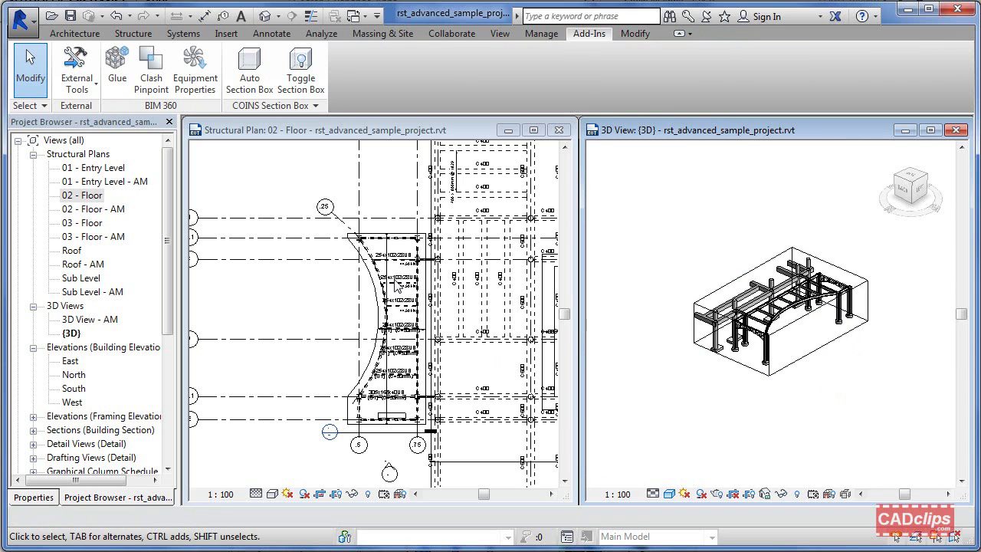
Step: Start Auto Section Box in the 02 - Floor plan and pick the middle shaft opening with the adjacent columns and beams
click(323, 306)
scroll(323, 306, down, 2)
middle_drag(439, 318, 238, 347)
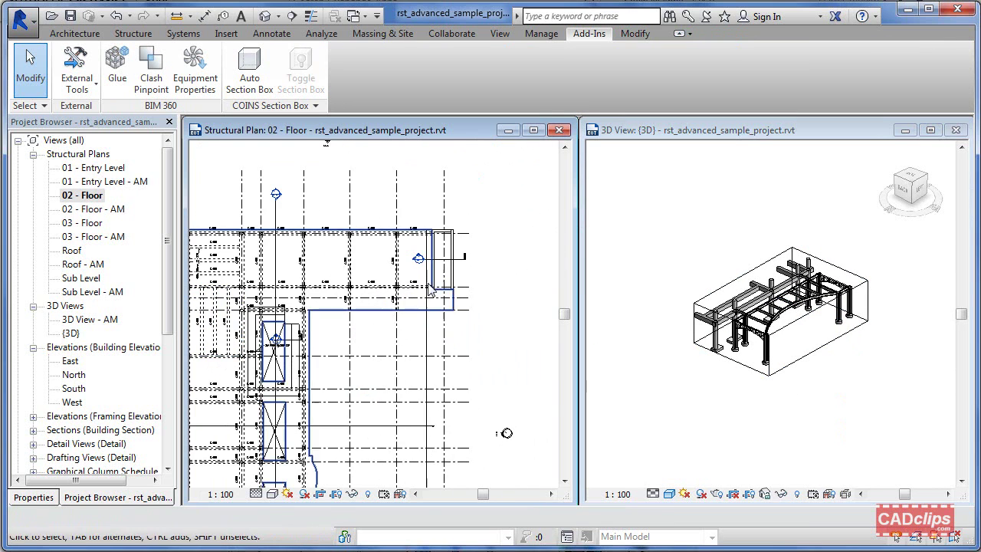
scroll(430, 290, up, 3)
mouse_move(358, 370)
middle_down()
mouse_move(410, 304)
mouse_move(490, 245)
middle_up()
middle_drag(390, 343, 426, 275)
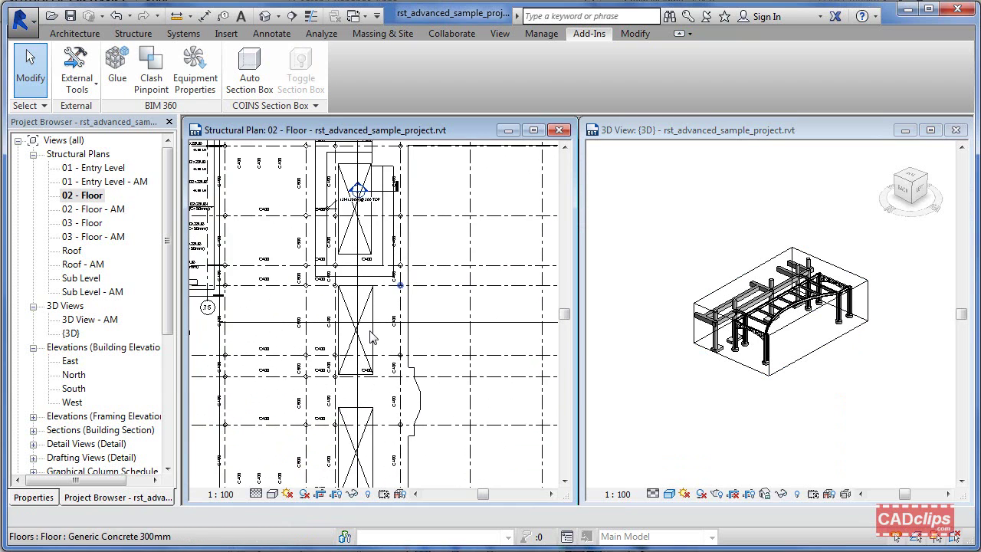
scroll(371, 338, up, 2)
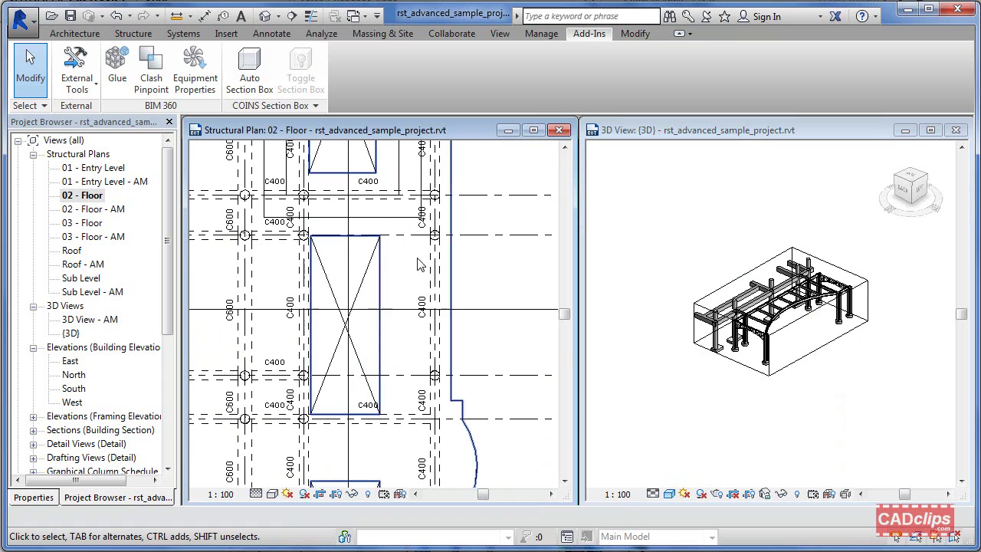
click(249, 71)
click(308, 377)
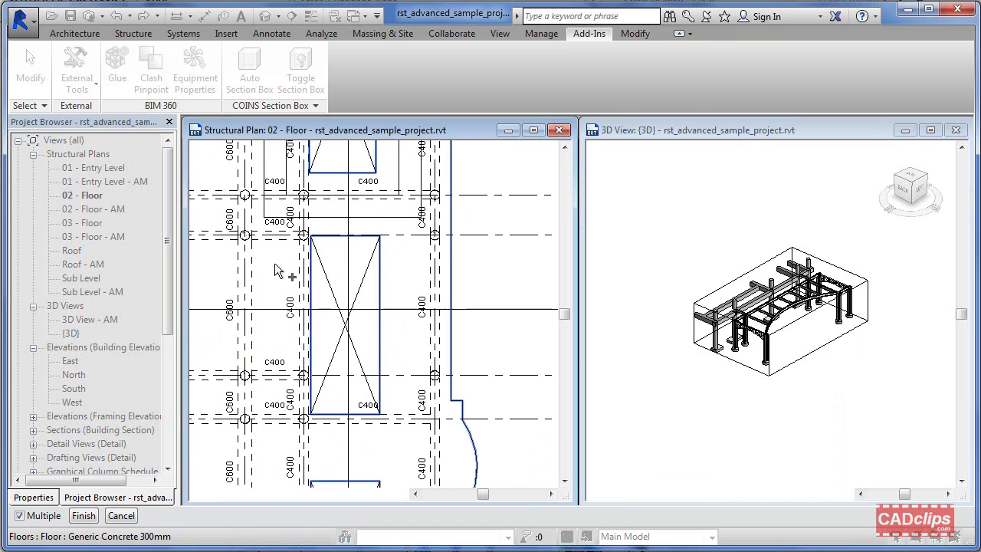
drag(269, 442, 349, 334)
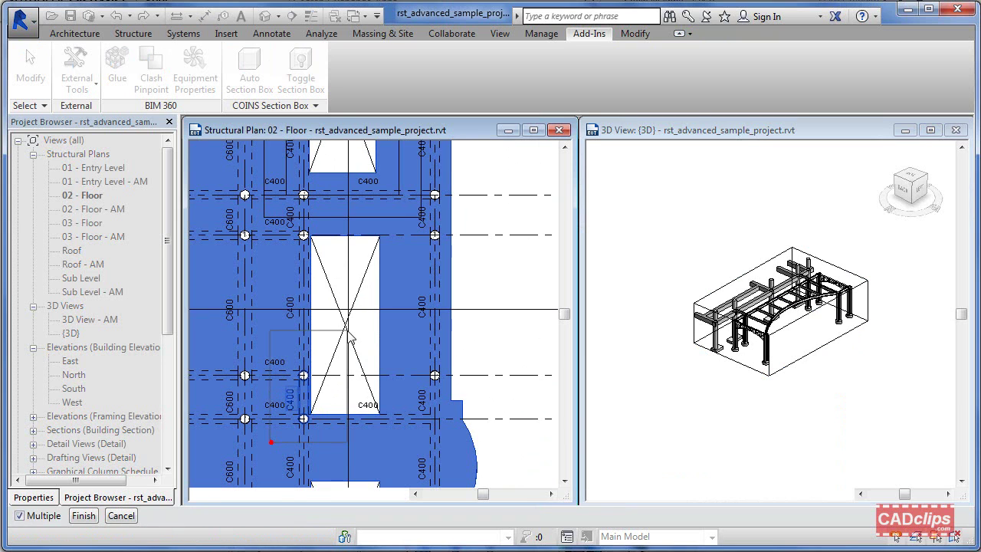
drag(409, 240, 412, 220)
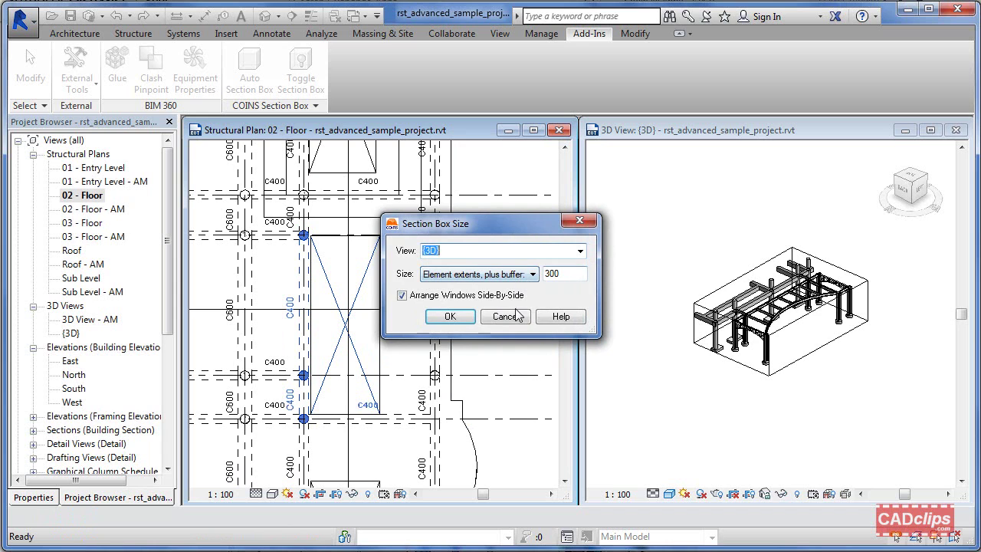
Step: Generate the {3D} section box from element extents plus a buffer of 300, with windows side by side, and view it from behind
click(450, 316)
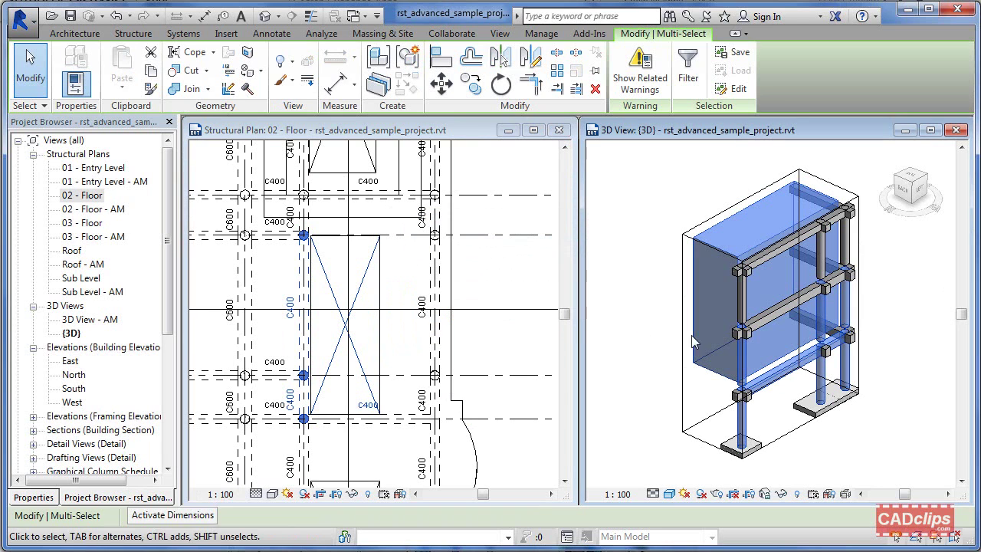
click(890, 367)
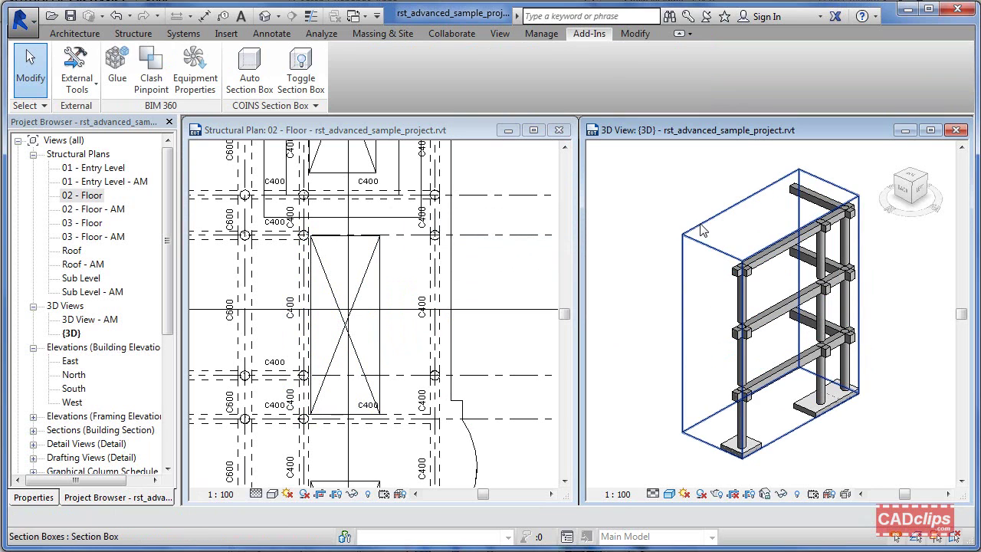
click(696, 281)
shift+middle_drag(694, 290, 855, 308)
click(667, 359)
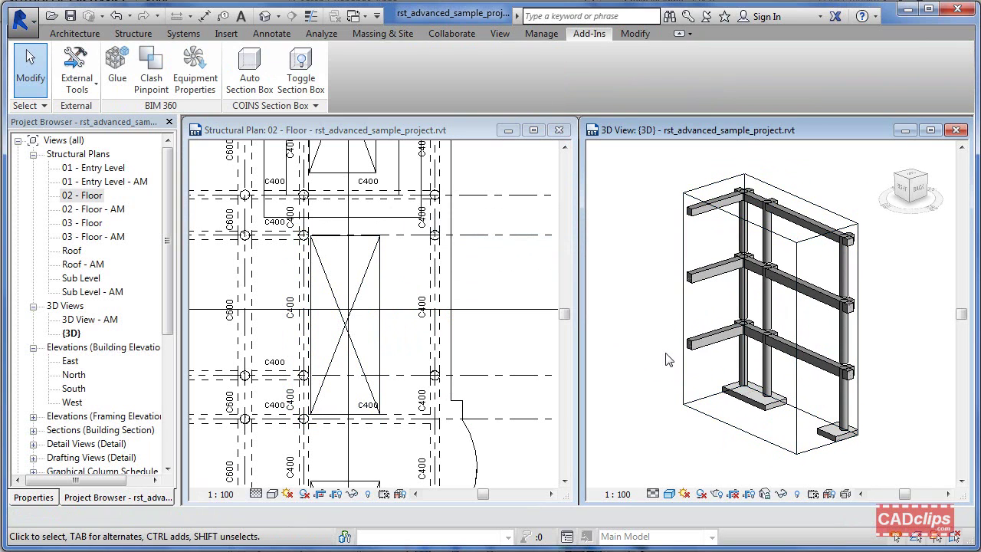
Step: Reveal hidden elements in the 3D view, unhide the Floors category using a slab, and leave the reveal mode
click(798, 495)
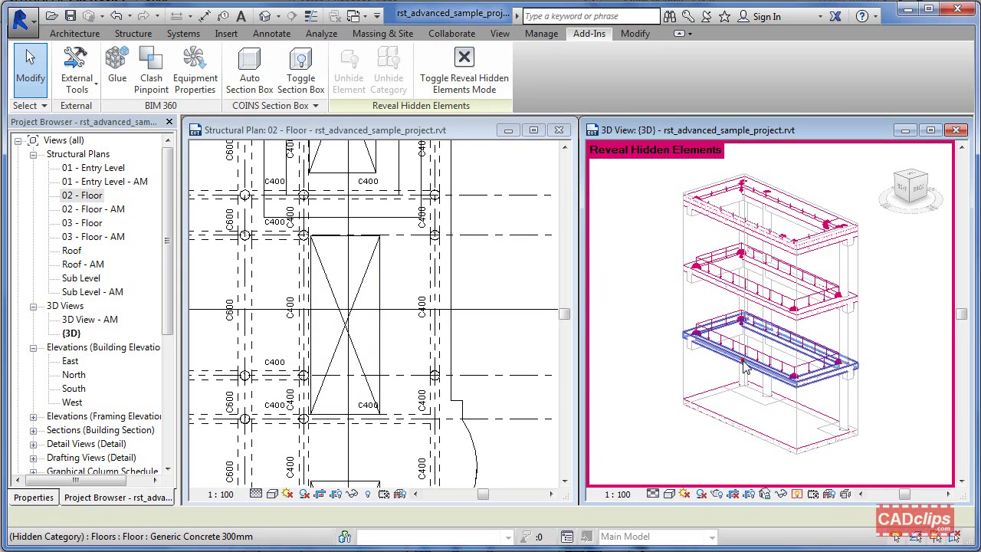
click(679, 399)
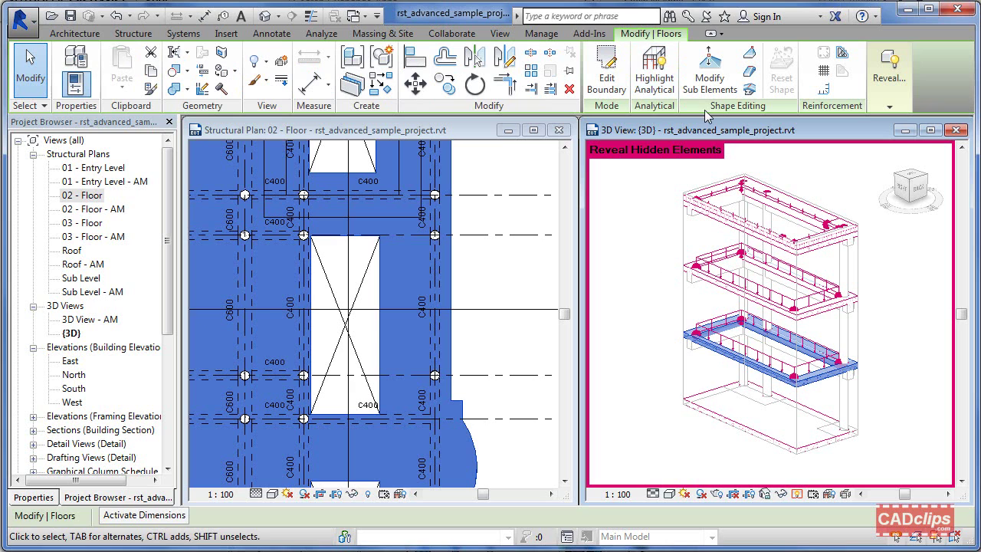
click(885, 99)
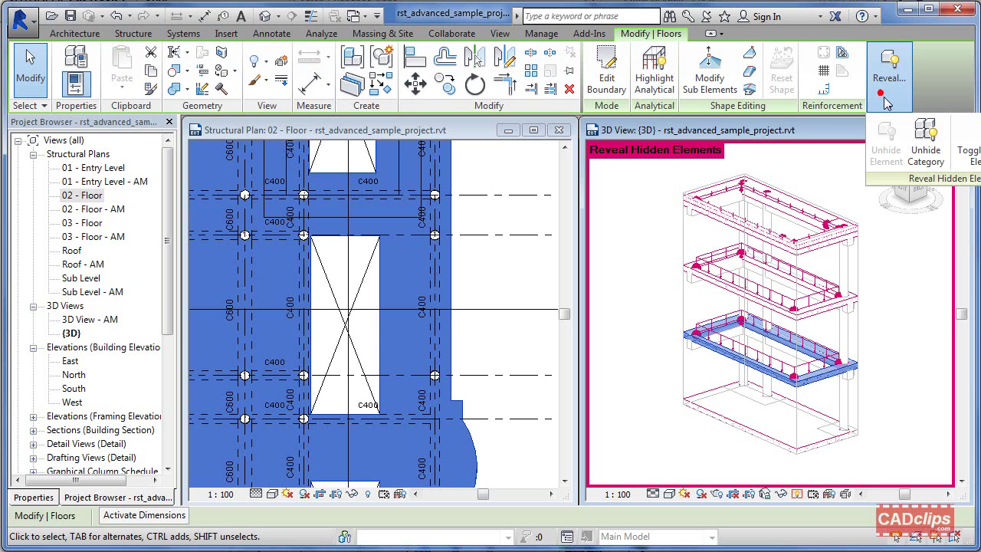
click(926, 148)
click(642, 282)
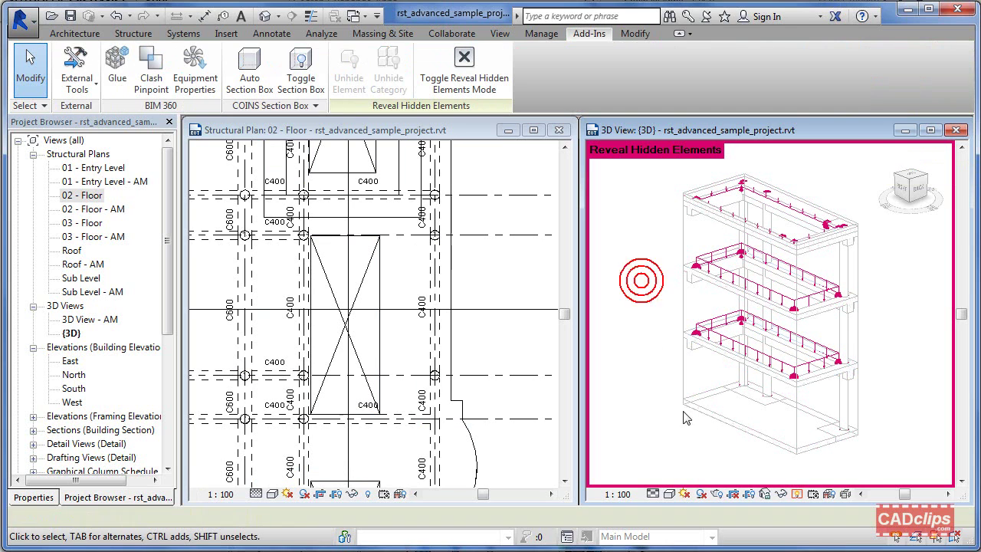
click(796, 495)
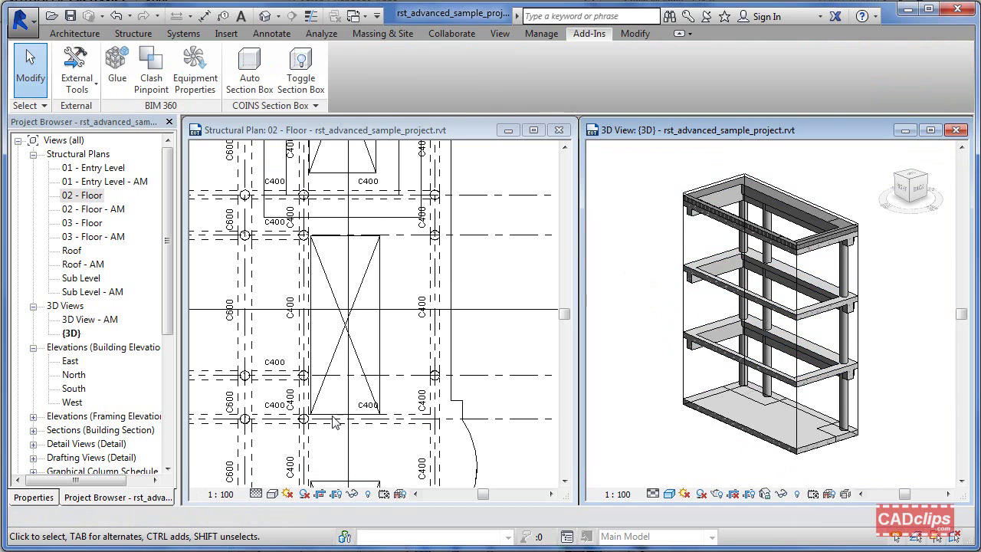
Step: Widen the section box in the 3D view by pulling its long side faces outward around the shaft opening
shift+middle_drag(746, 399, 732, 391)
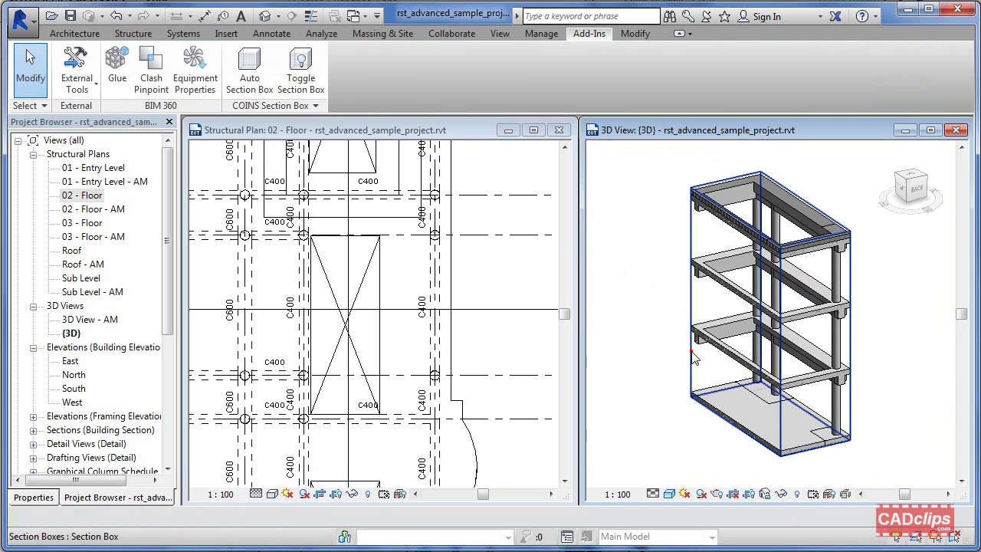
click(693, 359)
drag(734, 319, 706, 337)
shift+middle_drag(740, 353, 835, 356)
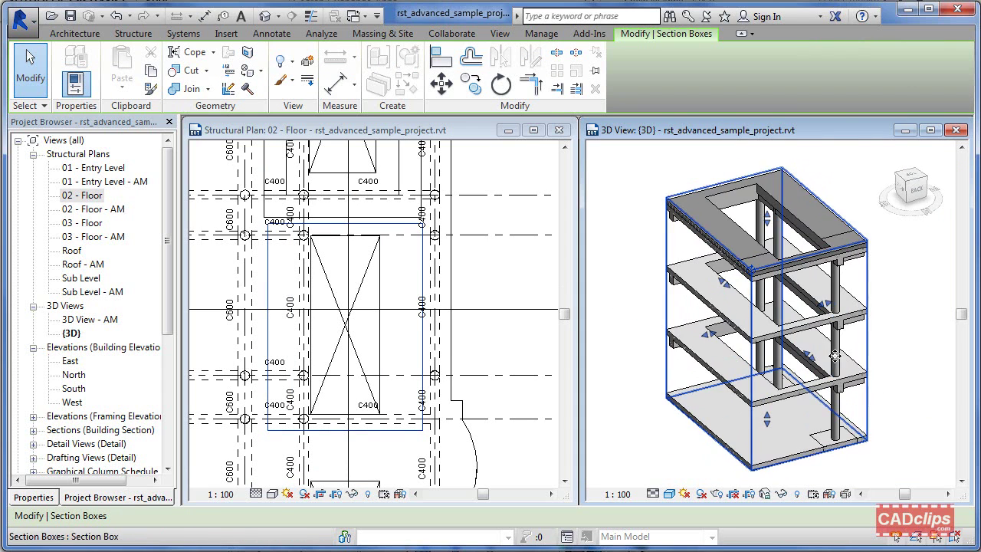
middle_drag(721, 306, 742, 327)
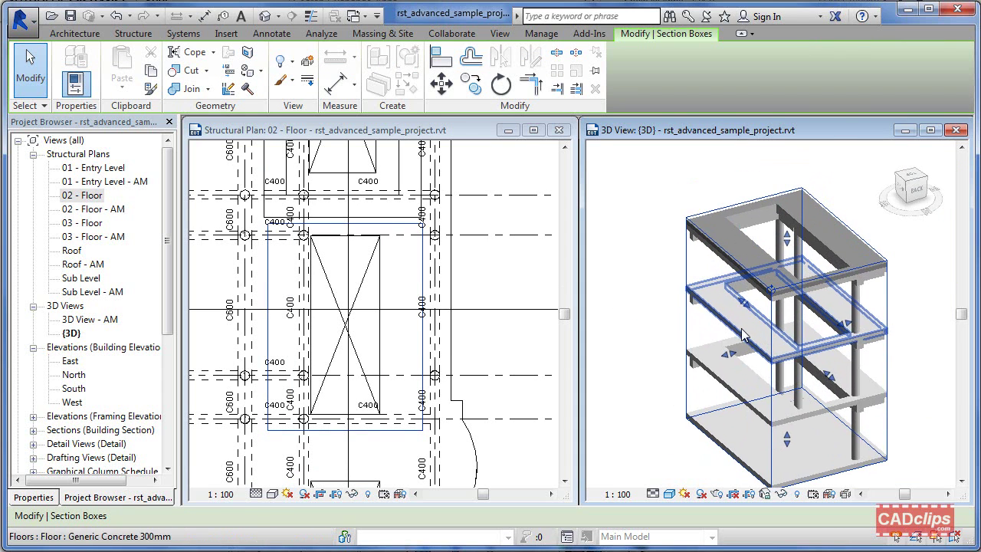
Step: Reselect the section box in the 3D view and display its properties
click(655, 329)
click(689, 255)
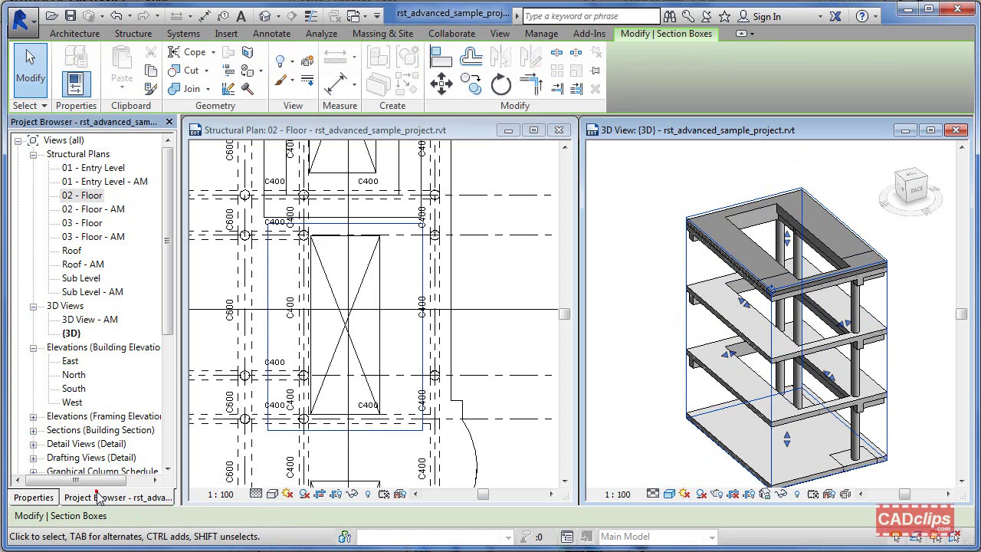
click(31, 498)
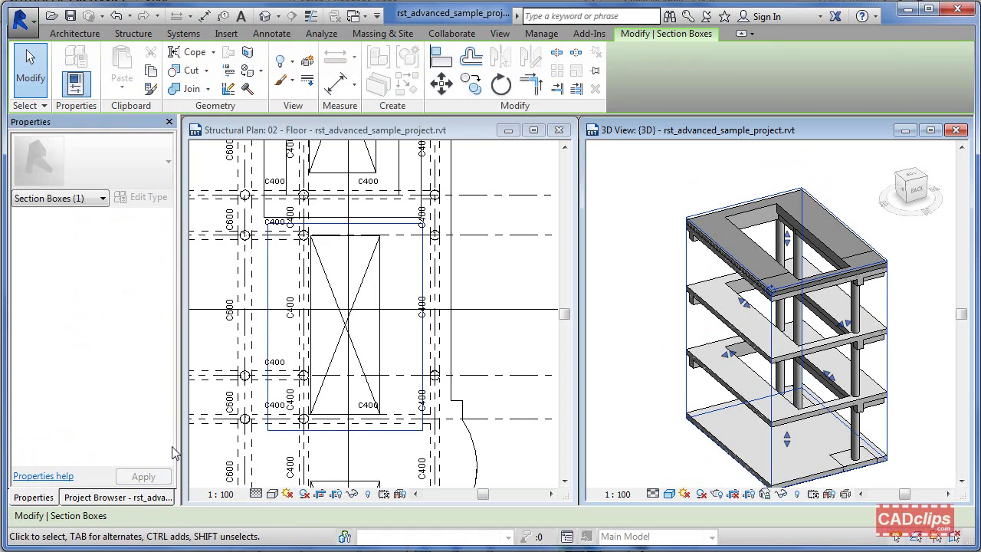
Step: Deselect the section box and toggle it off and back on in the 3D view
click(621, 287)
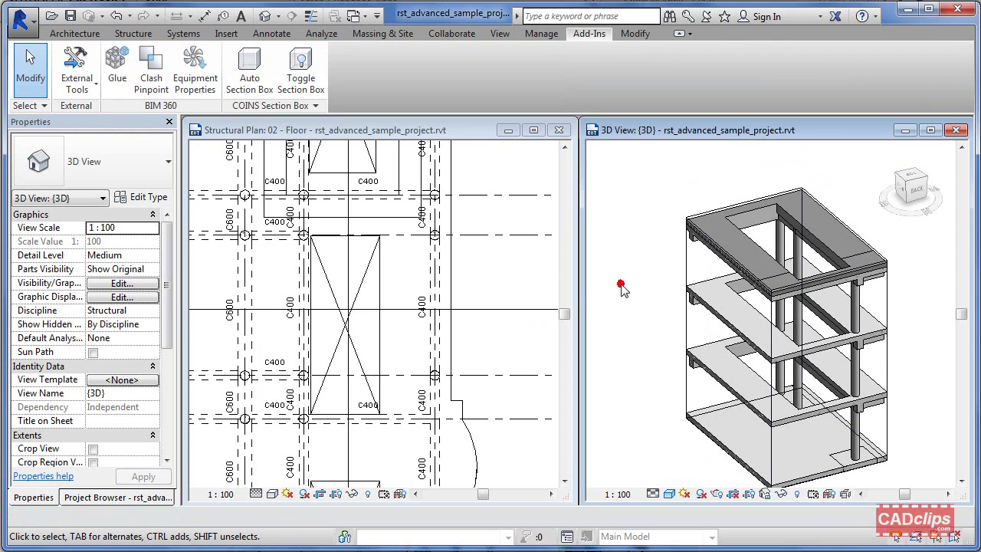
scroll(507, 294, down, 2)
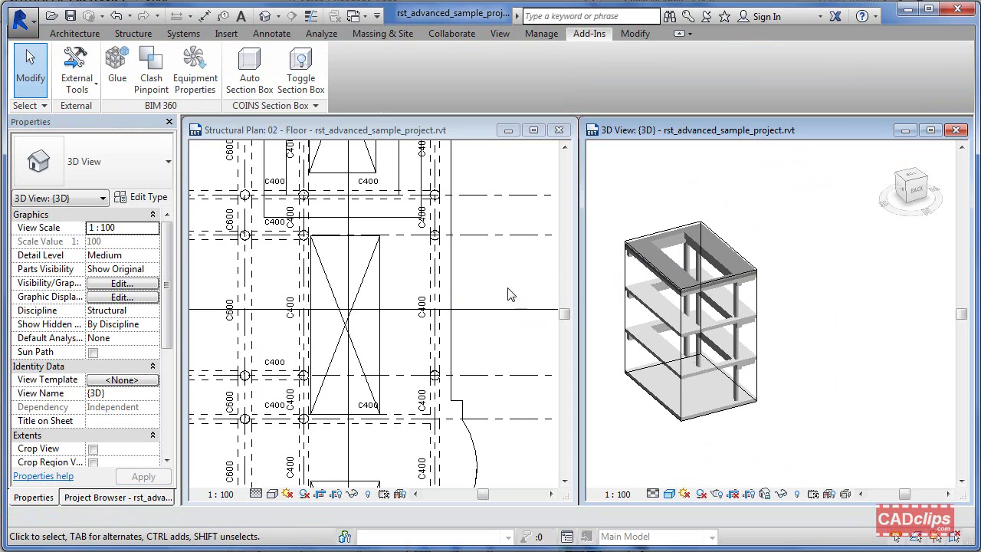
click(311, 94)
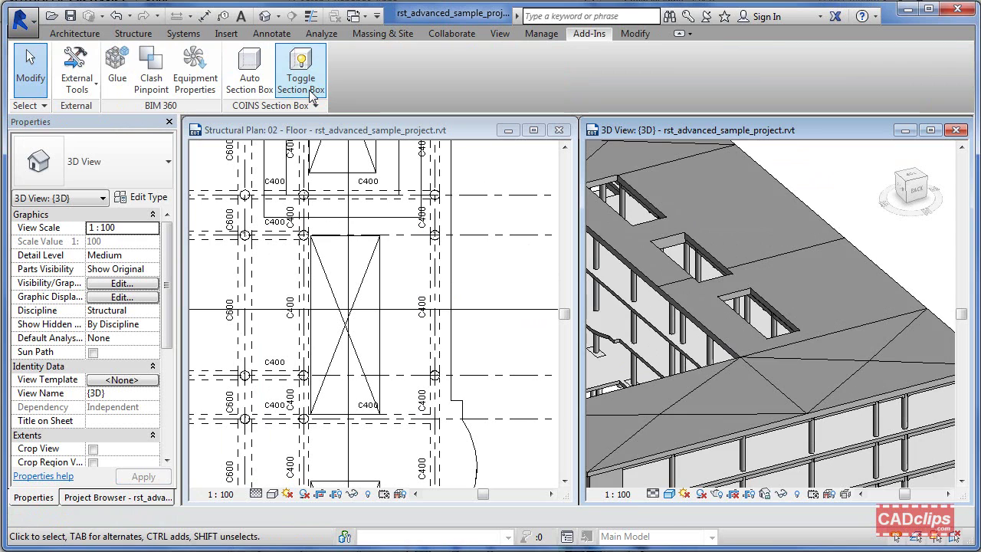
click(311, 93)
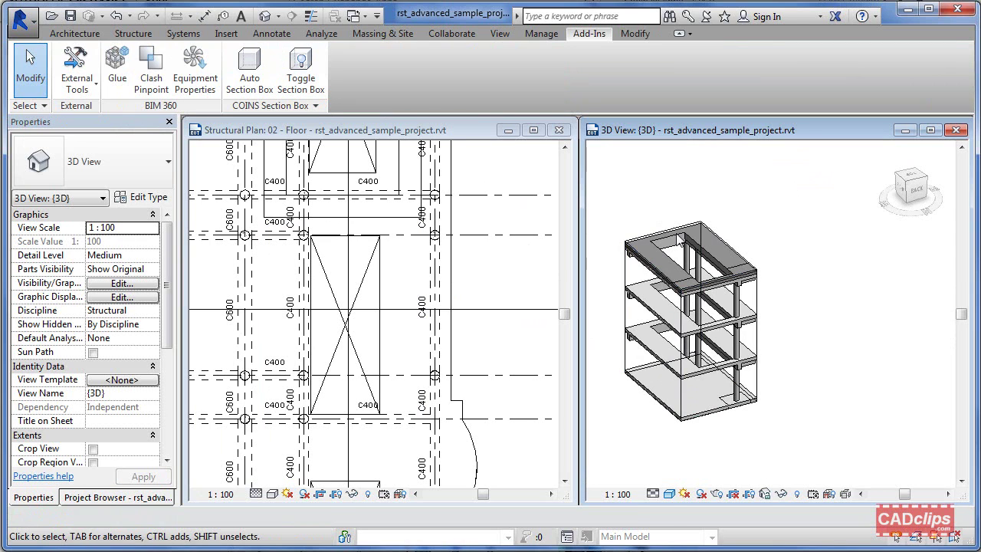
scroll(676, 198, down, 2)
Step: Open the Main Stair section view from its section marker in the 02 - Floor plan
click(476, 285)
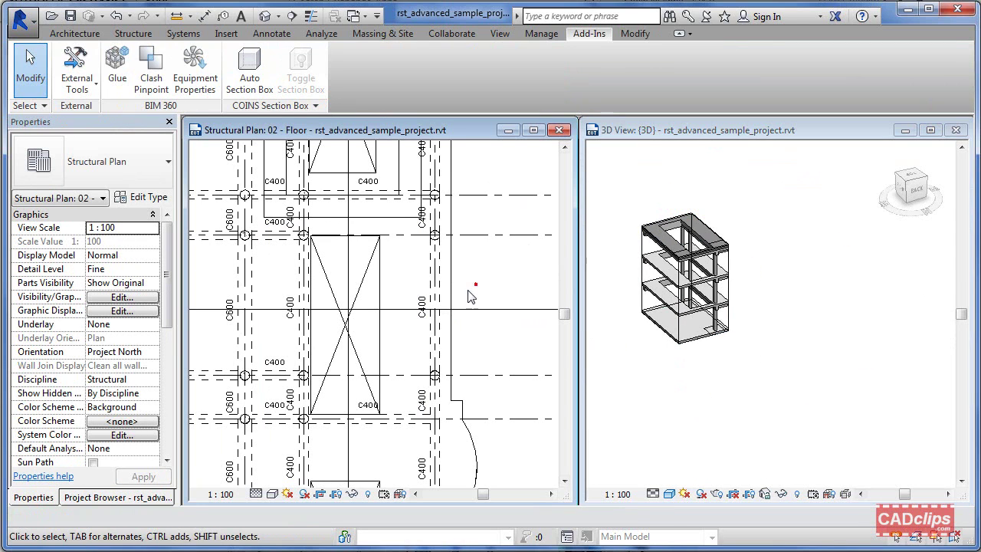
middle_drag(434, 319, 505, 326)
scroll(505, 326, down, 2)
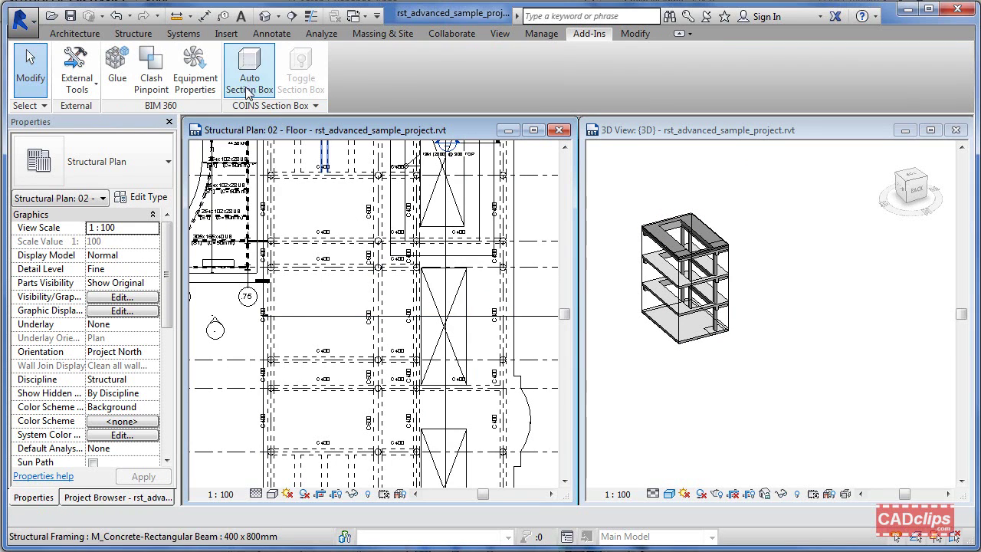
scroll(395, 327, down, 1)
middle_drag(388, 309, 371, 401)
middle_drag(440, 259, 425, 391)
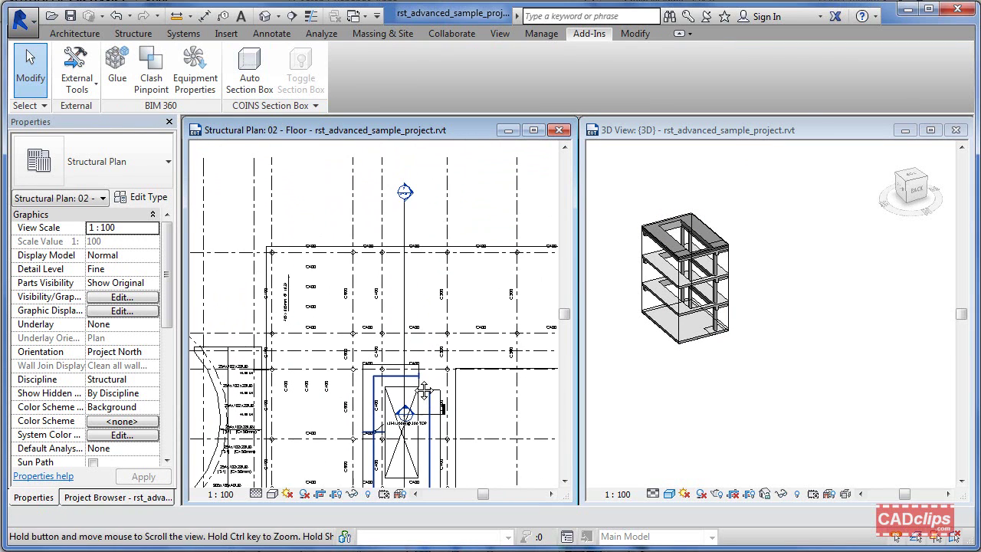
double_click(405, 194)
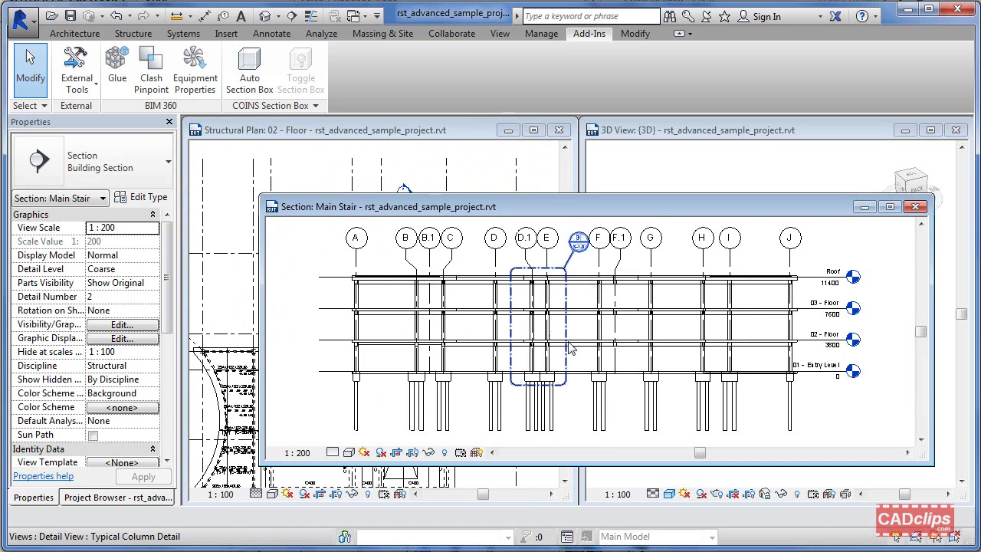
Step: Start Auto Section Box in the Main Stair section and window-select the columns and pile foundations at grids D.1 and E
scroll(571, 349, up, 3)
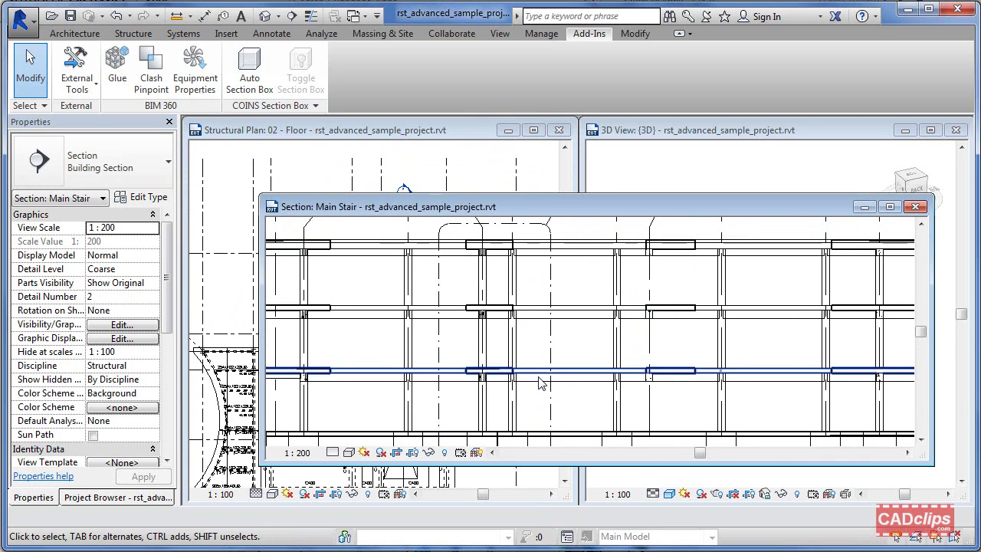
scroll(540, 383, down, 2)
middle_drag(540, 384, 514, 306)
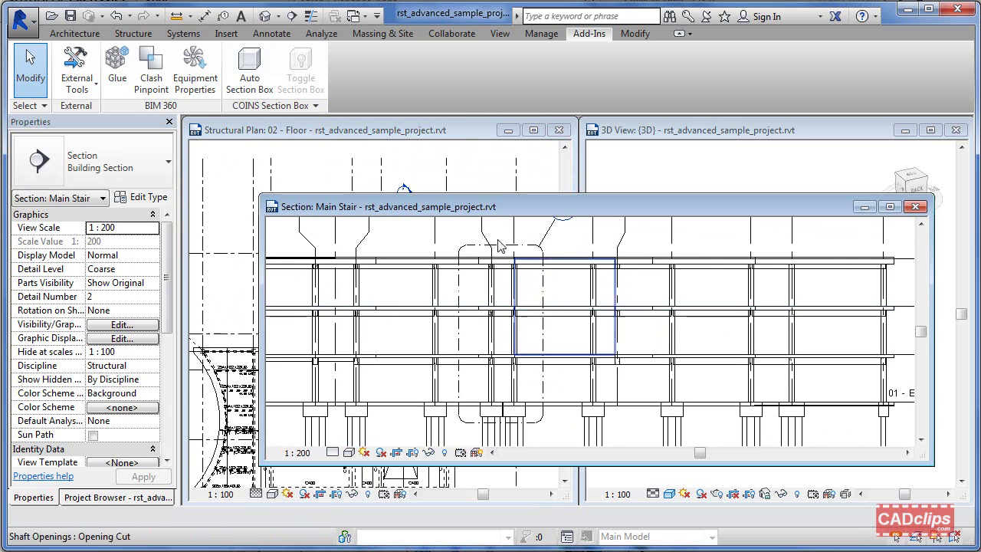
click(249, 69)
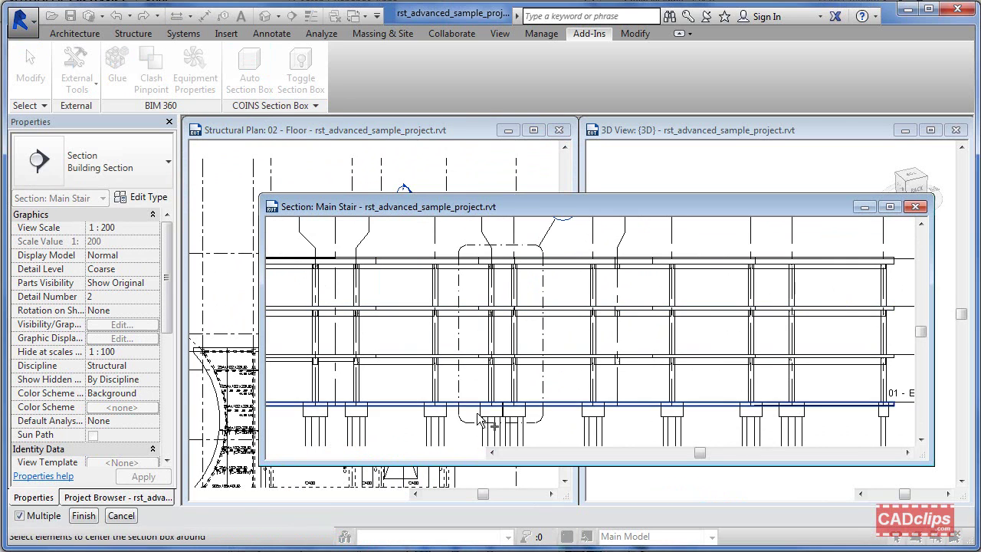
scroll(475, 430, down, 2)
middle_drag(475, 429, 475, 395)
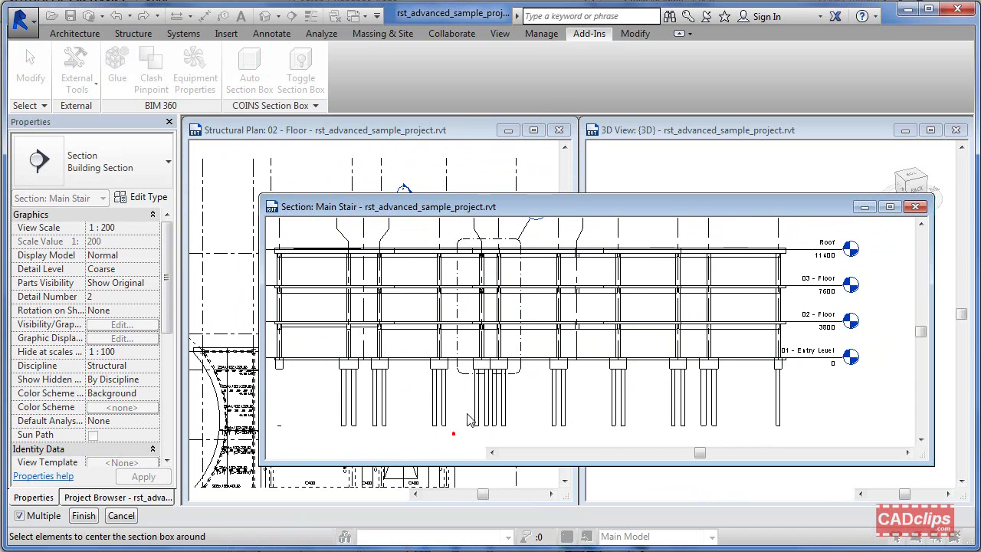
drag(453, 434, 521, 280)
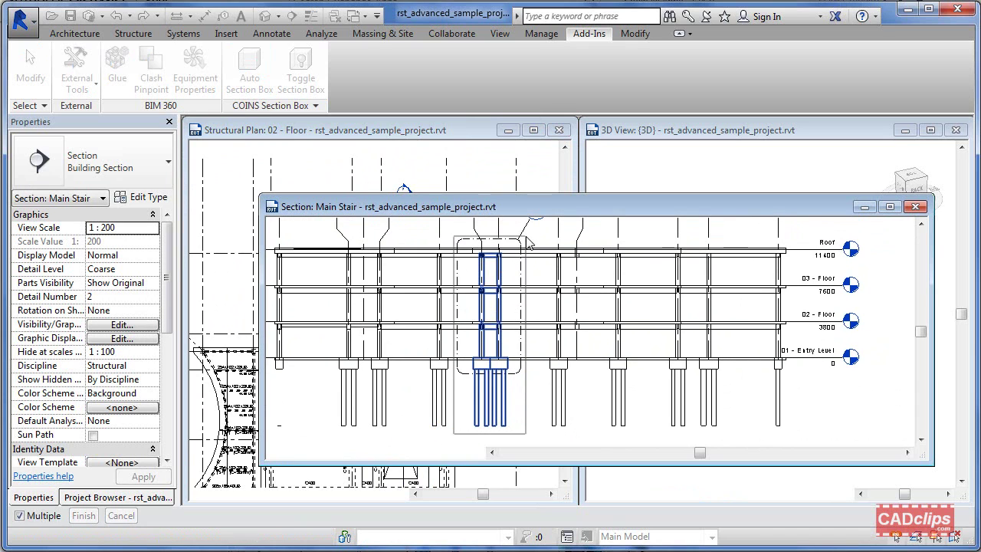
drag(529, 244, 529, 244)
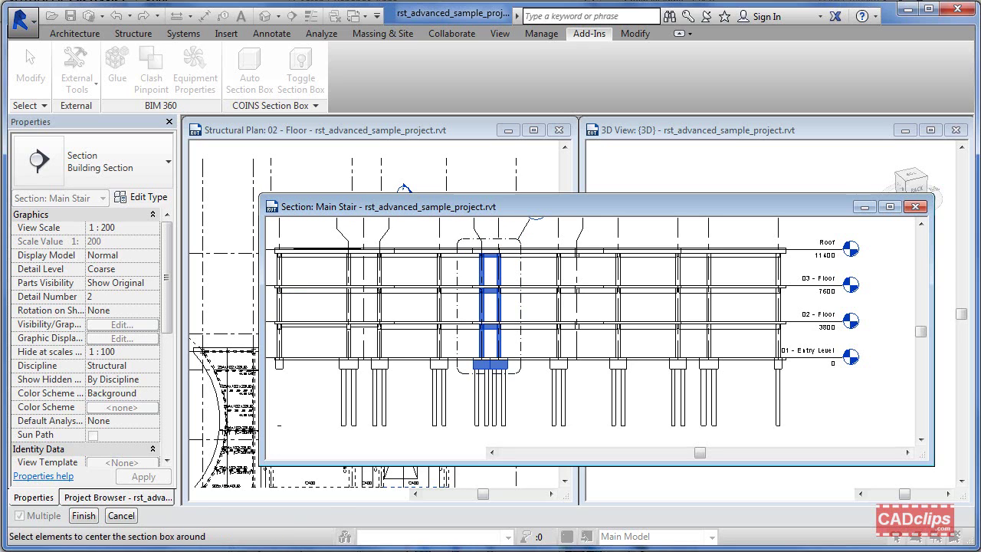
Step: Generate the {3D} section box around the selected columns using element extents plus a buffer of 300, with windows arranged side by side
click(84, 515)
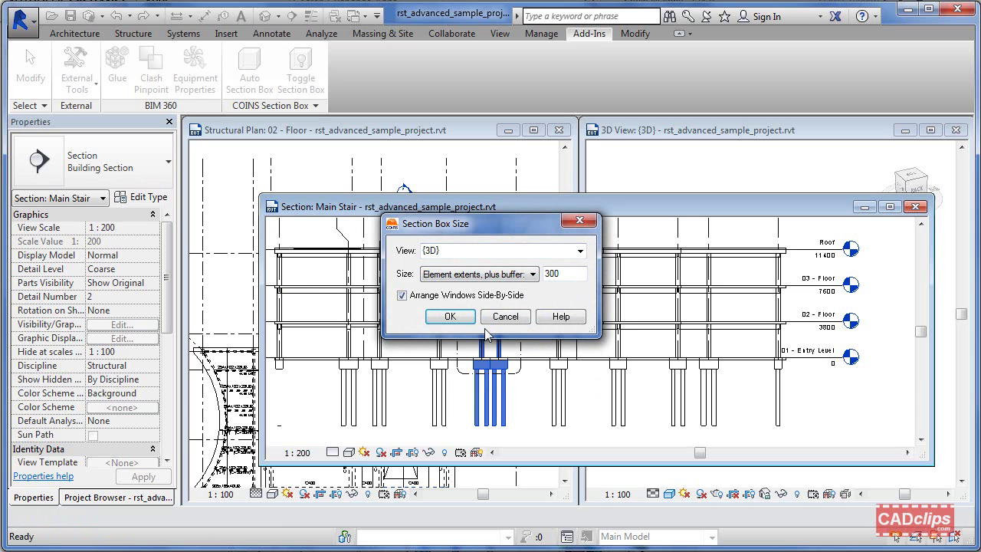
click(459, 318)
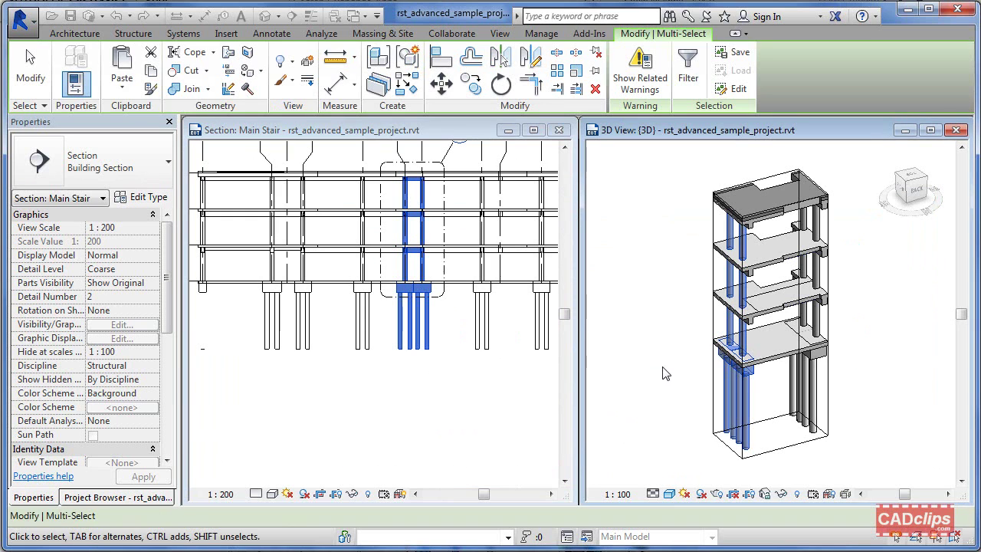
click(694, 351)
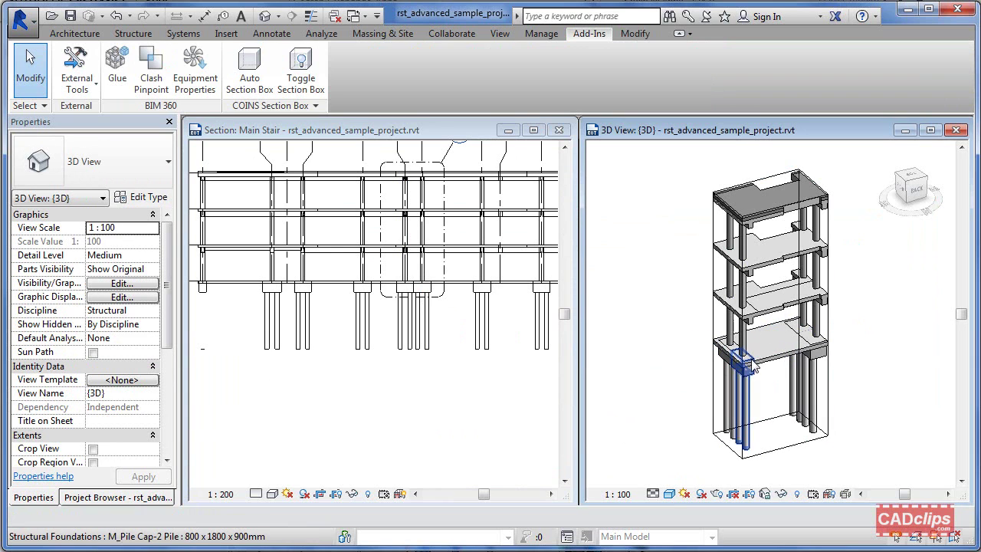
Step: Widen the section box around the columns by pulling one of its side faces outward
shift+middle_drag(750, 360, 804, 374)
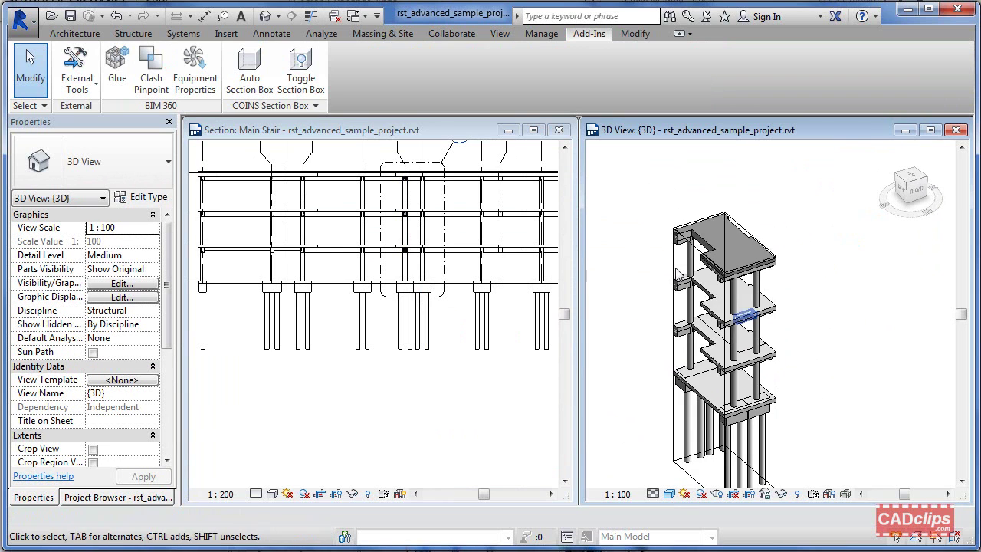
click(776, 294)
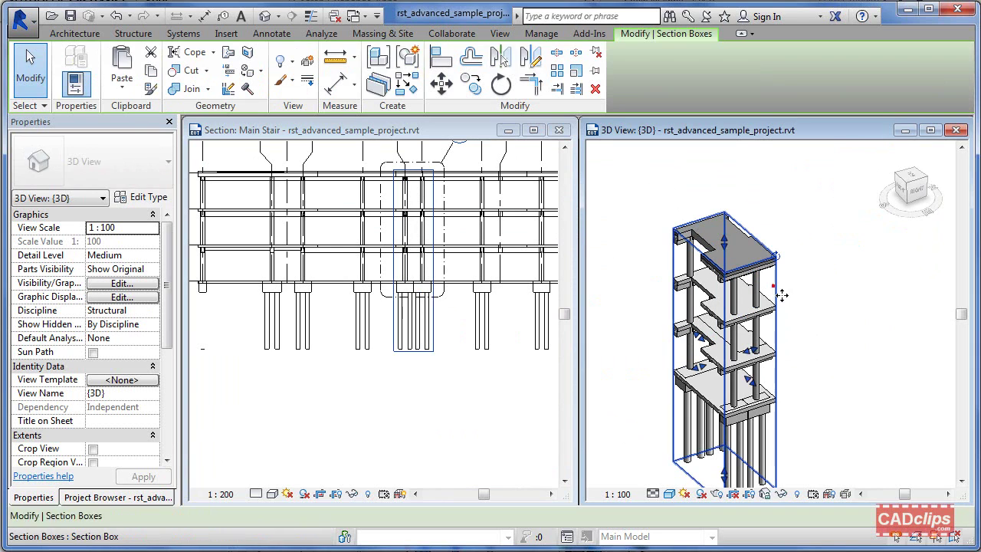
middle_drag(771, 307, 772, 284)
drag(750, 322, 779, 315)
shift+middle_drag(843, 405, 810, 396)
click(836, 389)
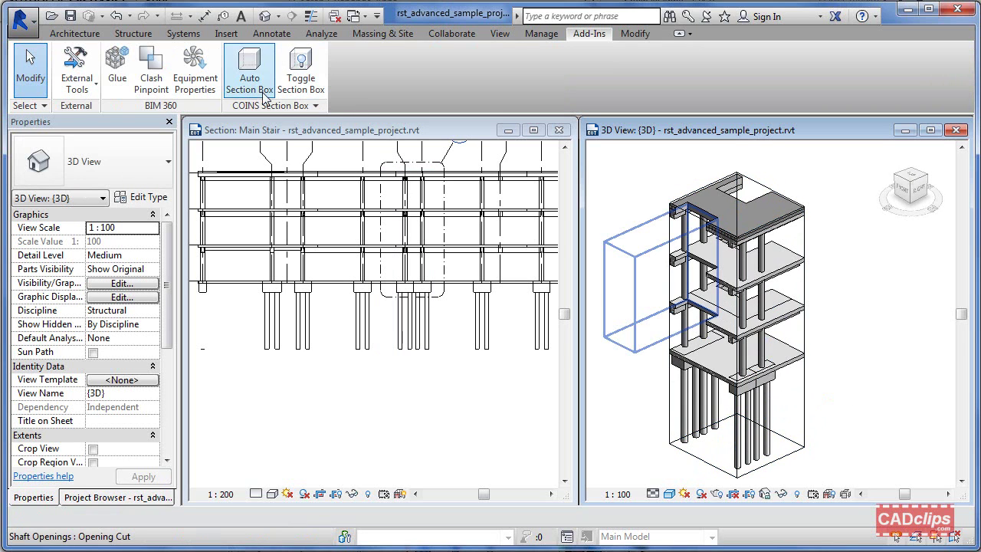
click(250, 71)
click(707, 216)
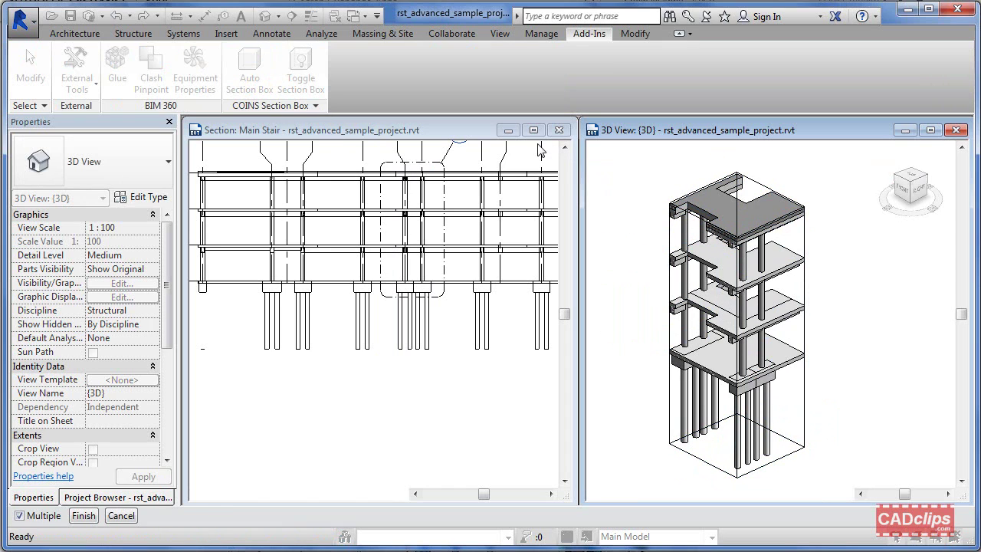
key(Escape)
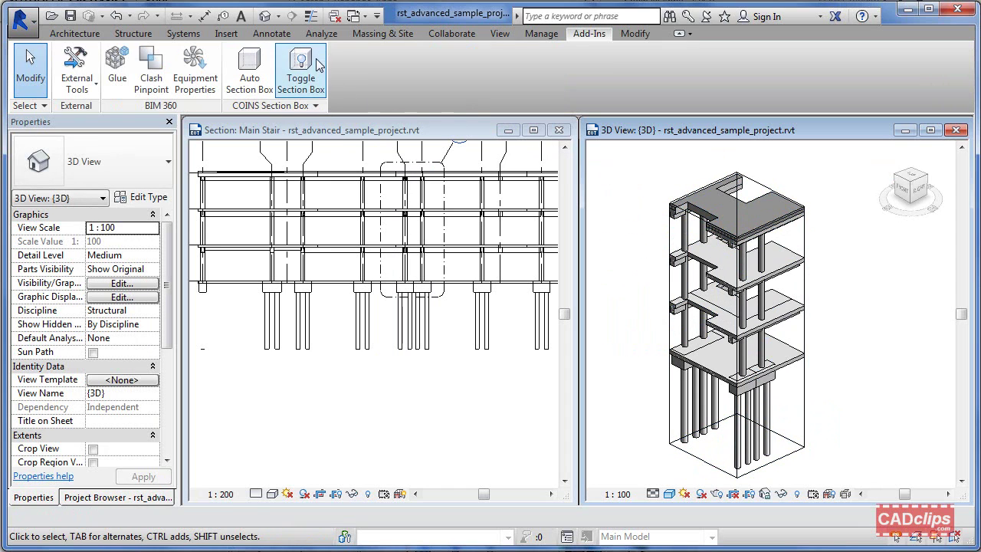
Step: Turn off the section box and window-select the pile foundations at the building's end corner for a new auto section box
click(317, 67)
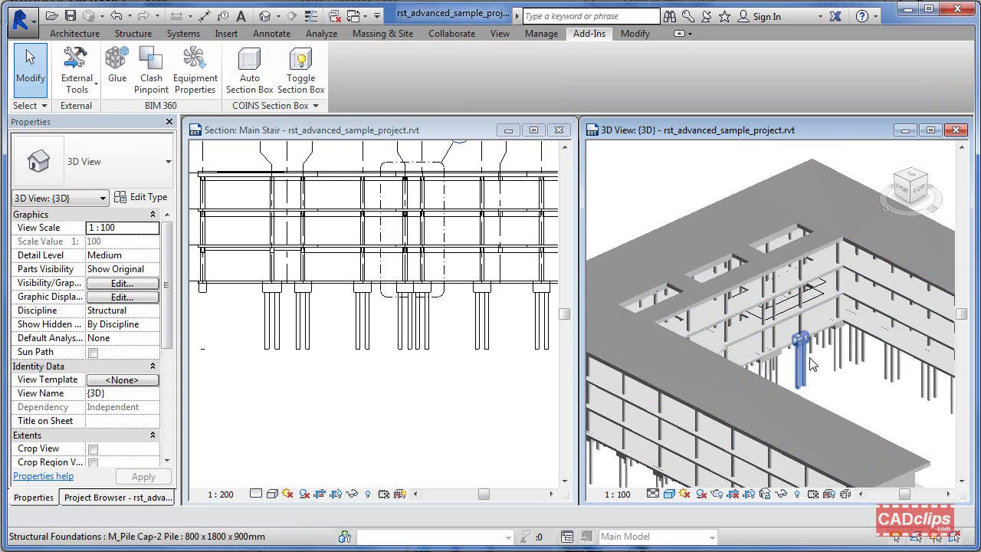
middle_drag(813, 364, 869, 419)
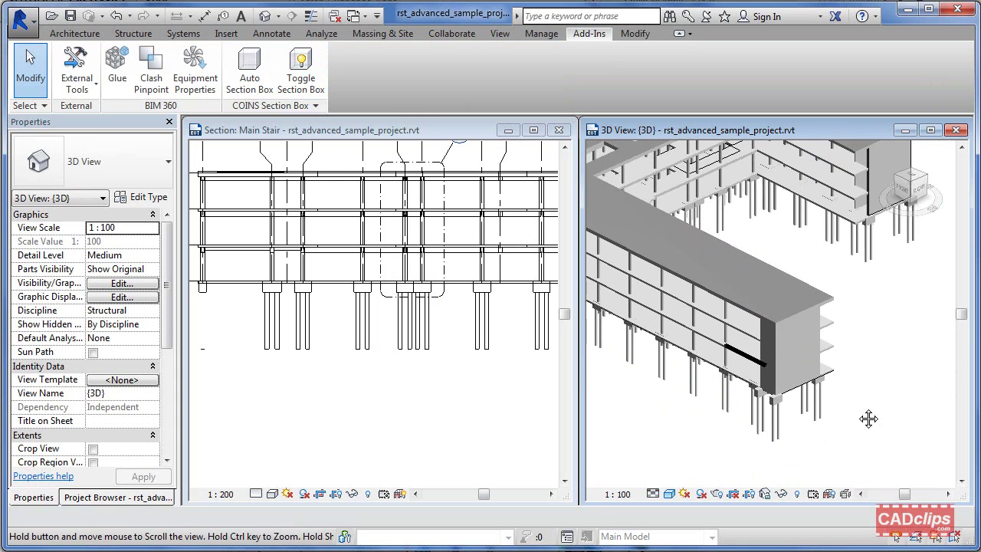
click(250, 72)
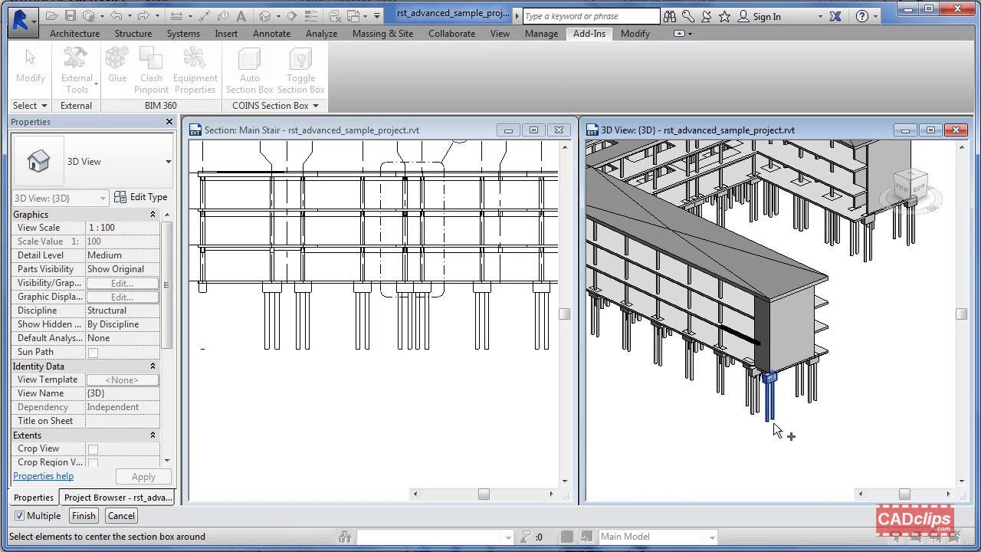
drag(730, 447, 835, 367)
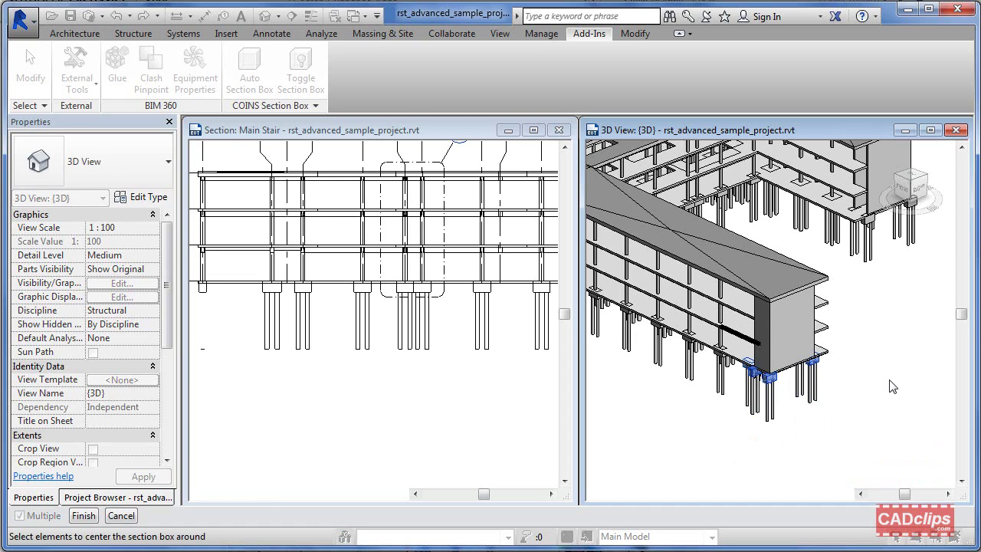
Step: Generate the {3D} section box around the corner foundations from element extents plus a buffer of 300 and view it from the front
click(80, 516)
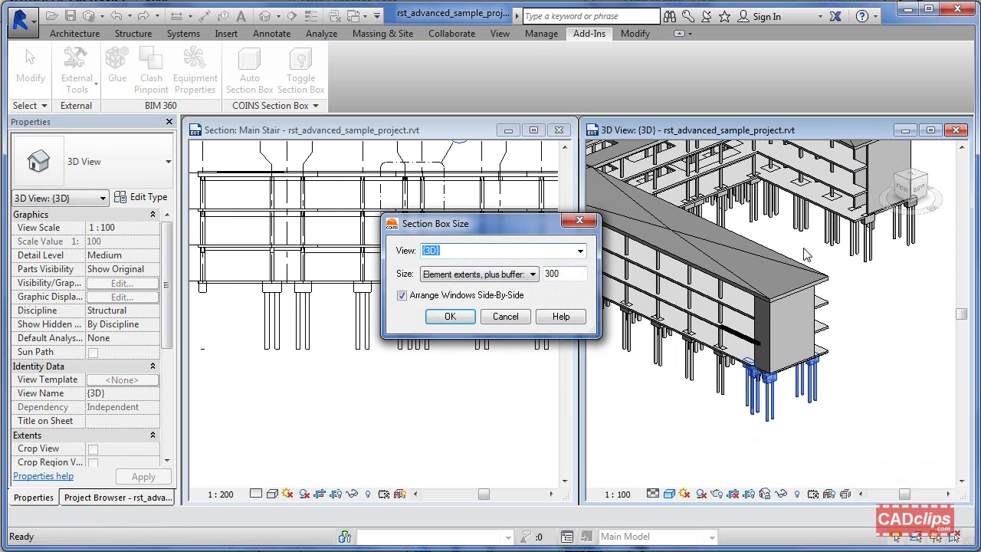
click(475, 322)
click(882, 450)
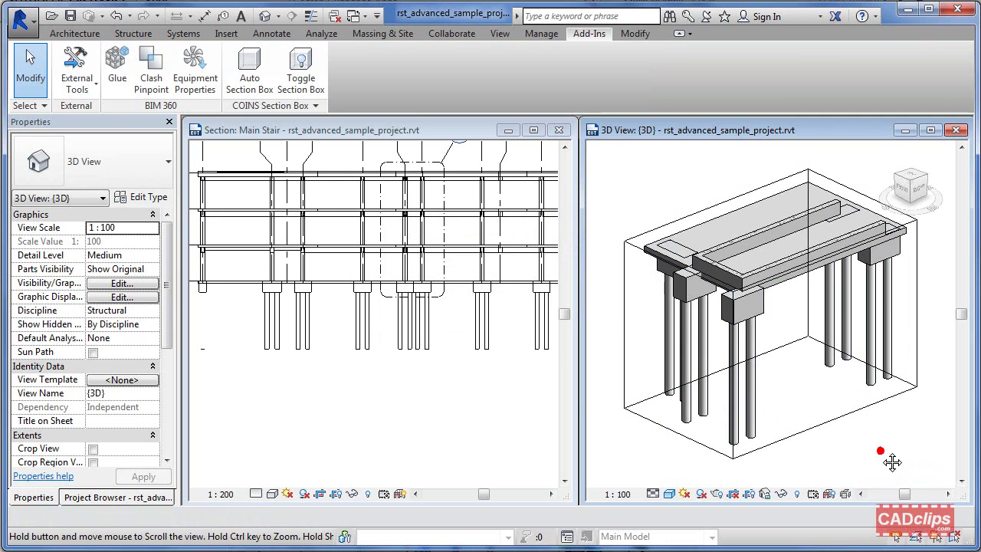
middle_drag(881, 450, 831, 450)
scroll(830, 451, down, 1)
click(630, 259)
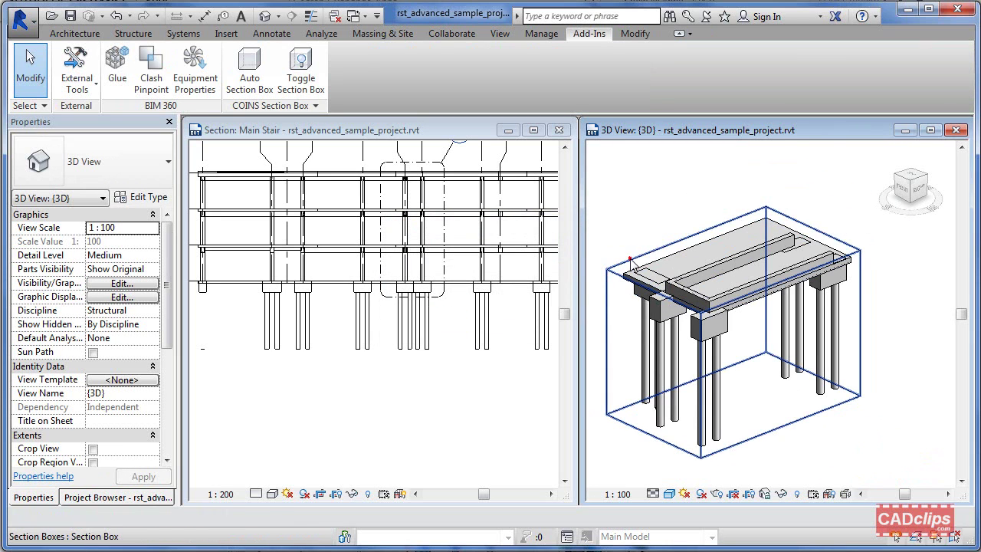
shift+middle_drag(687, 374, 816, 380)
shift+middle_drag(812, 384, 870, 412)
click(910, 422)
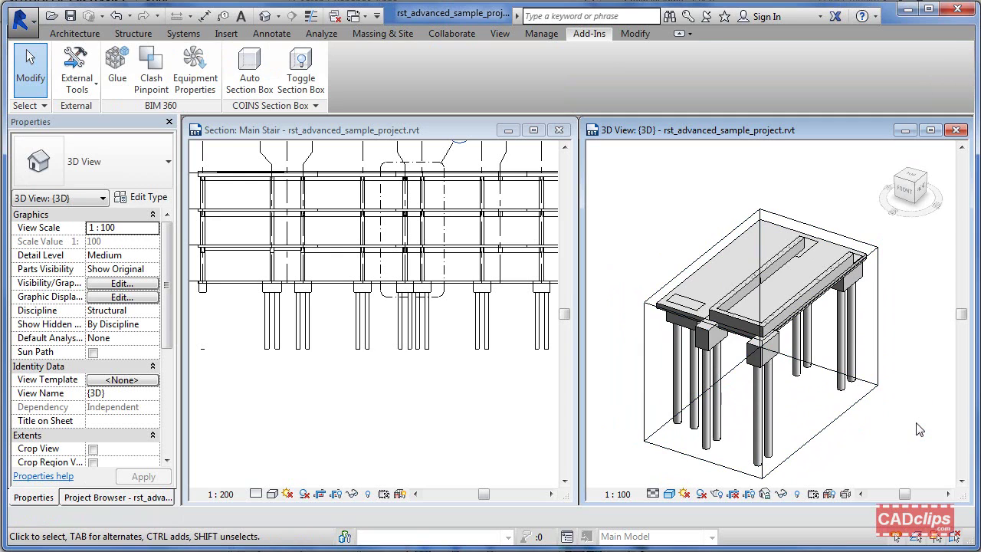
shift+middle_drag(920, 430, 908, 428)
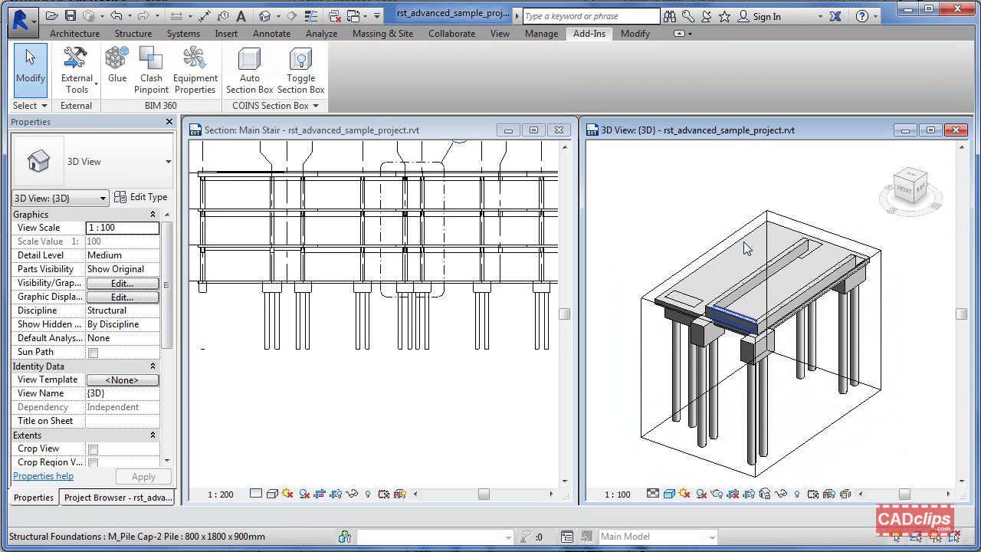
Step: Turn off the section box and bring the arched-truss canopy beside the building into close side view
click(301, 65)
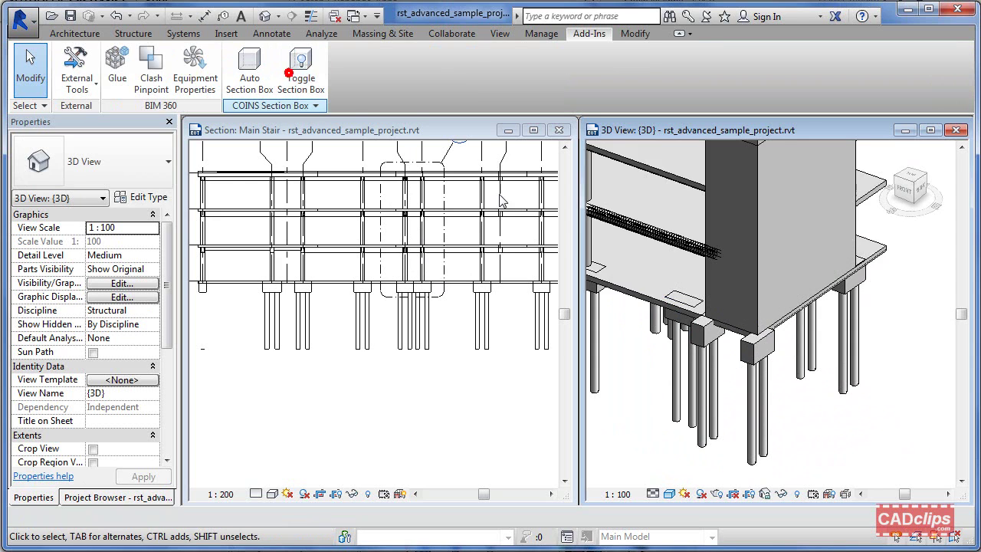
middle_drag(755, 429, 872, 414)
middle_drag(795, 352, 810, 355)
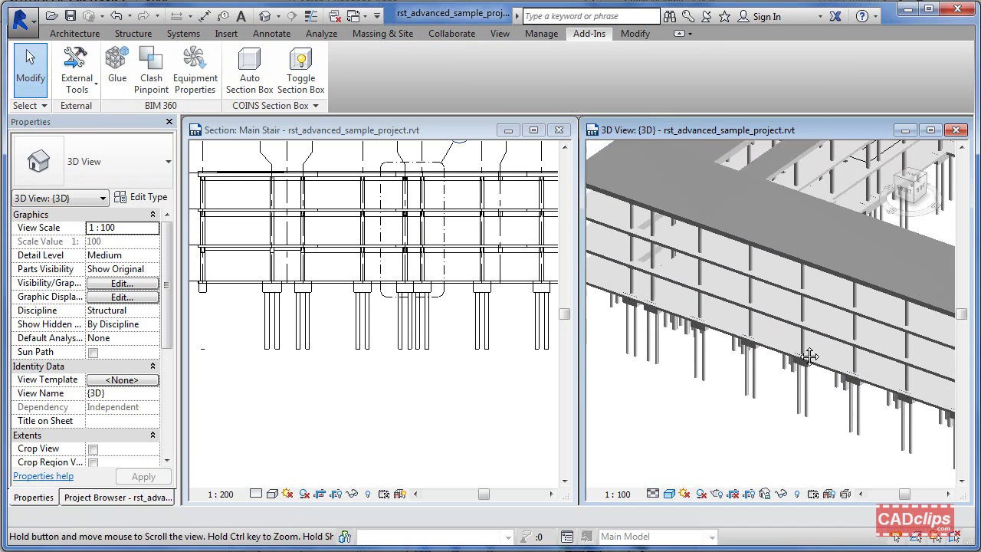
middle_drag(675, 309, 756, 285)
middle_drag(752, 406, 675, 388)
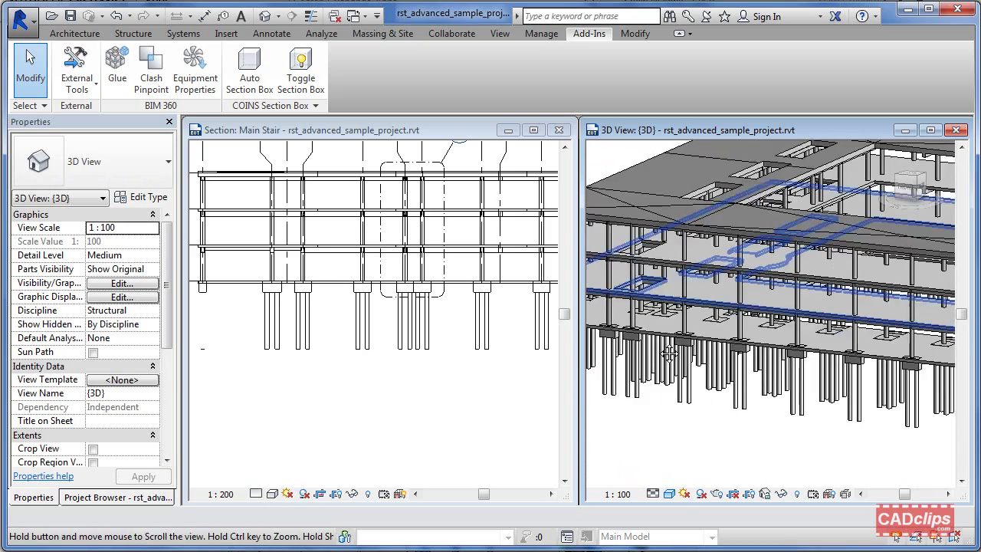
middle_drag(755, 253, 764, 327)
middle_drag(641, 325, 794, 332)
middle_drag(658, 342, 740, 325)
middle_drag(629, 370, 700, 354)
scroll(694, 368, up, 5)
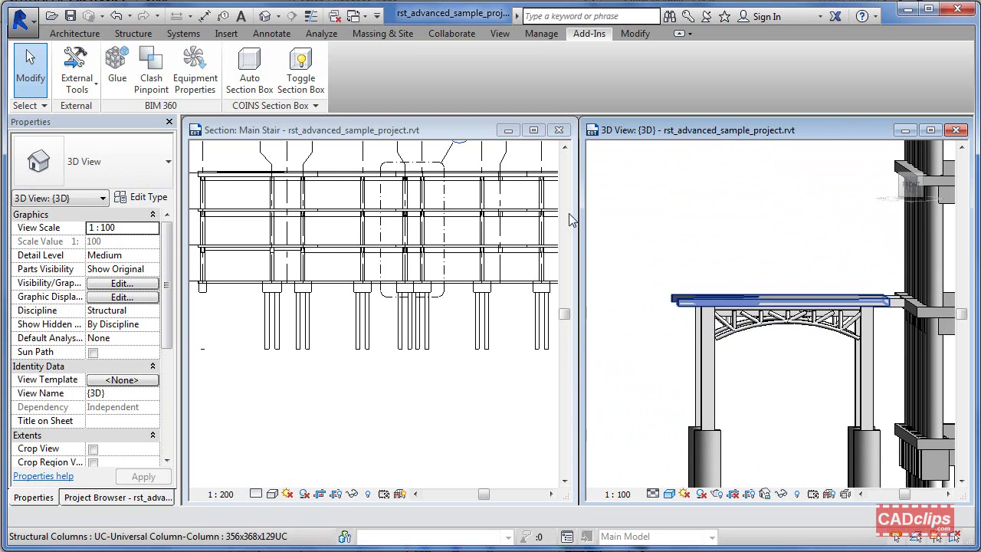
Step: Crossing-select the canopy's arched truss members and generate an auto section box in {3D} from element extents plus a buffer of 300
click(256, 76)
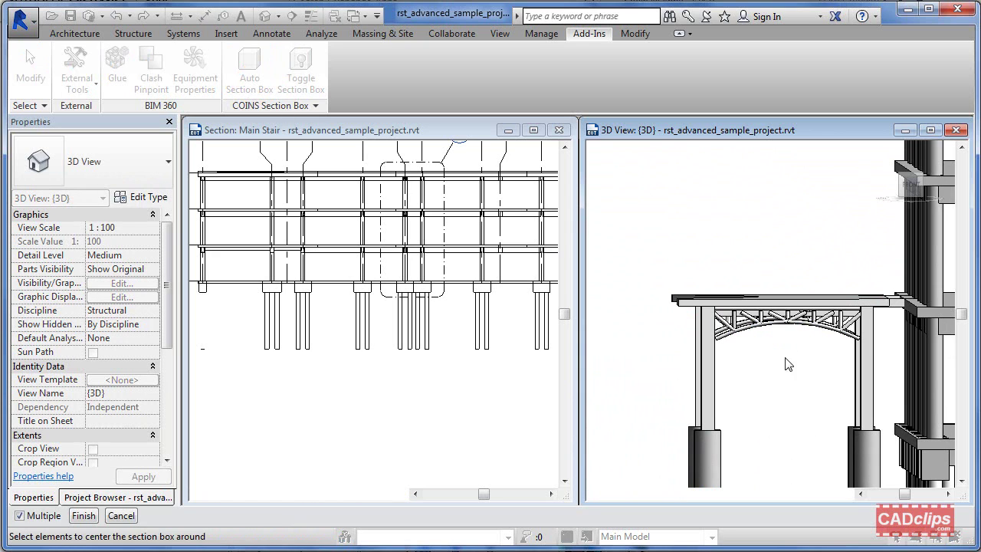
drag(799, 362, 754, 323)
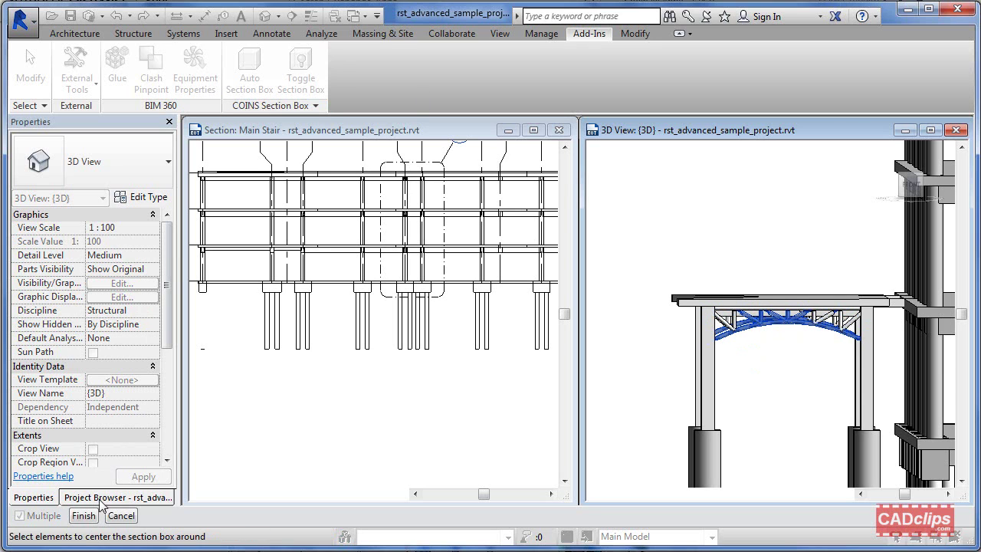
click(84, 516)
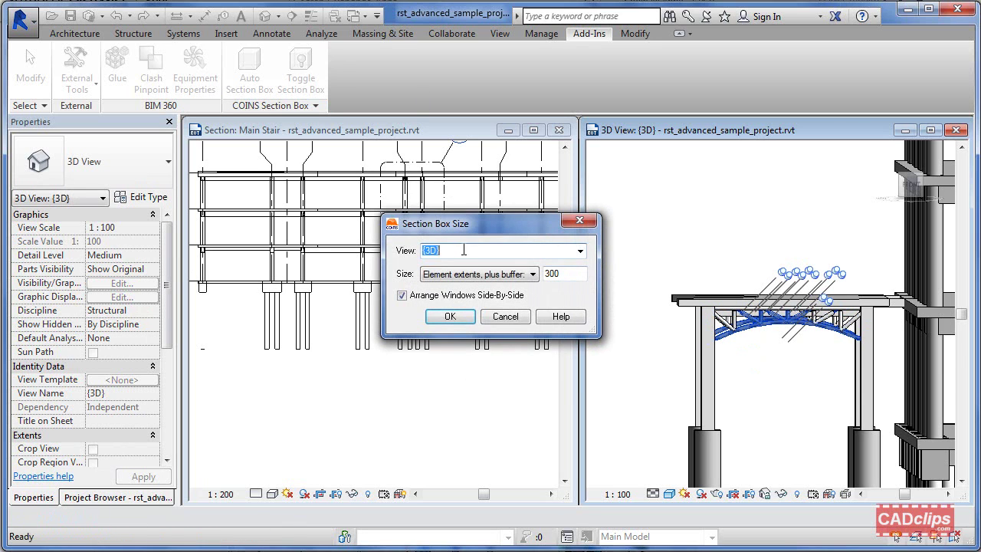
click(581, 251)
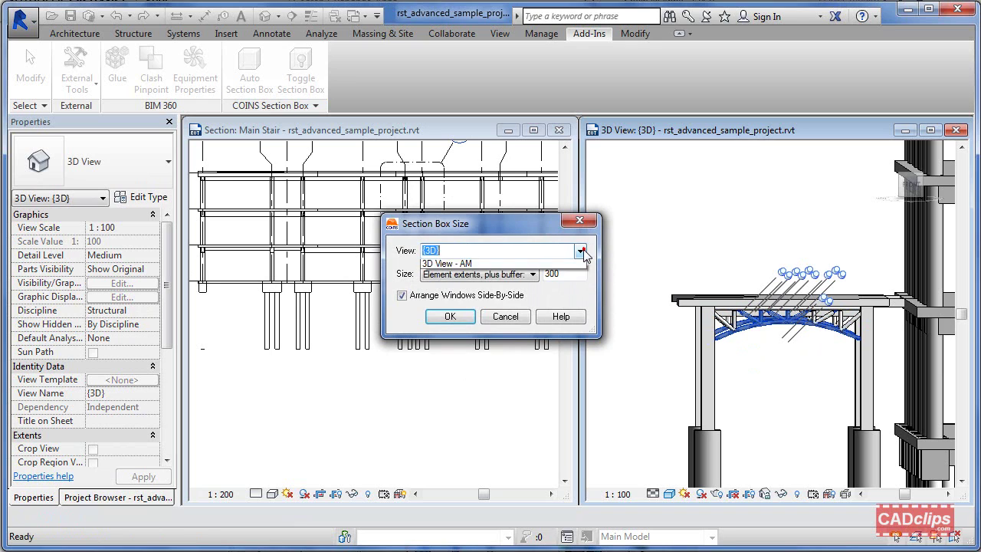
click(535, 223)
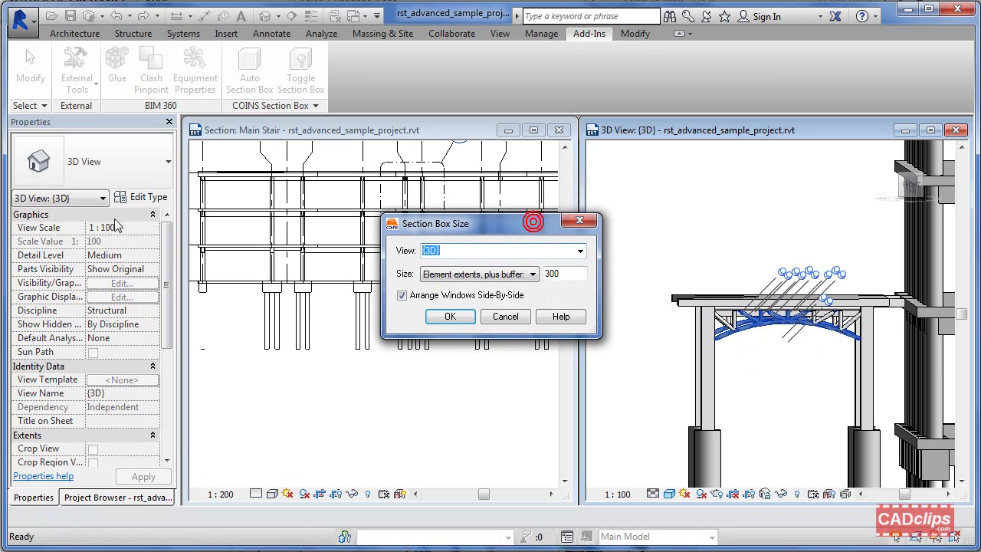
click(580, 251)
click(521, 227)
click(451, 316)
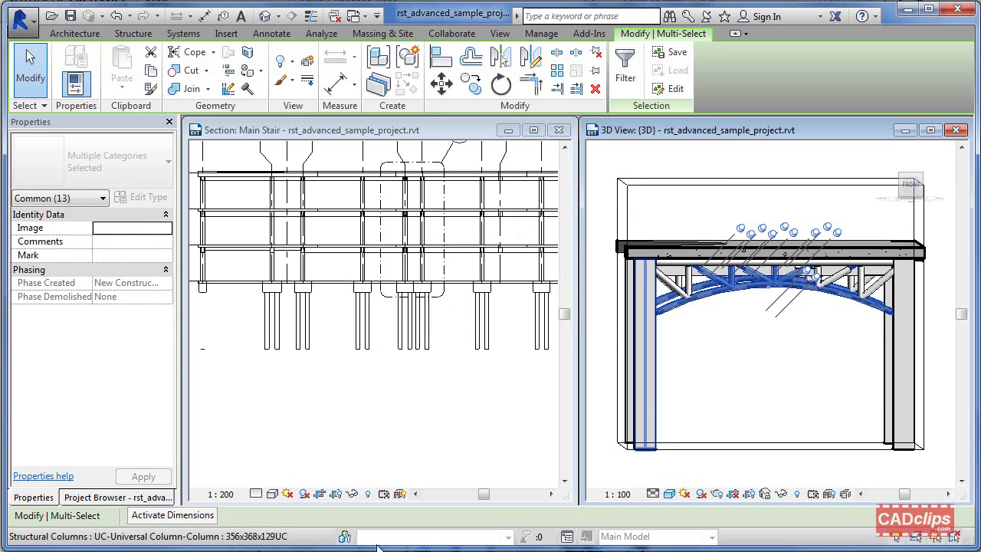
Step: Reselect the arched truss members inside the boxed 3D view and regenerate the {3D} section box with the 300 buffer
click(689, 403)
drag(799, 353, 740, 287)
click(754, 342)
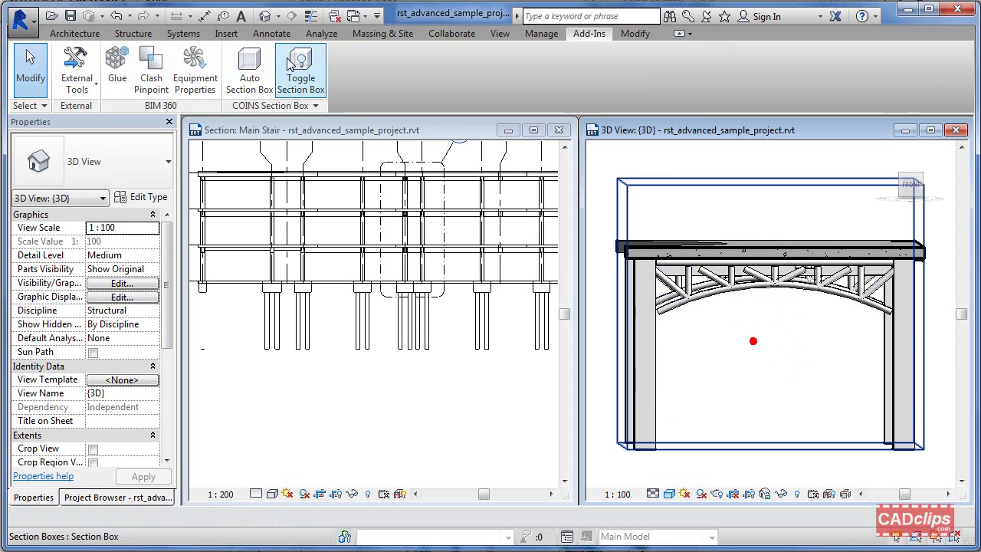
click(260, 73)
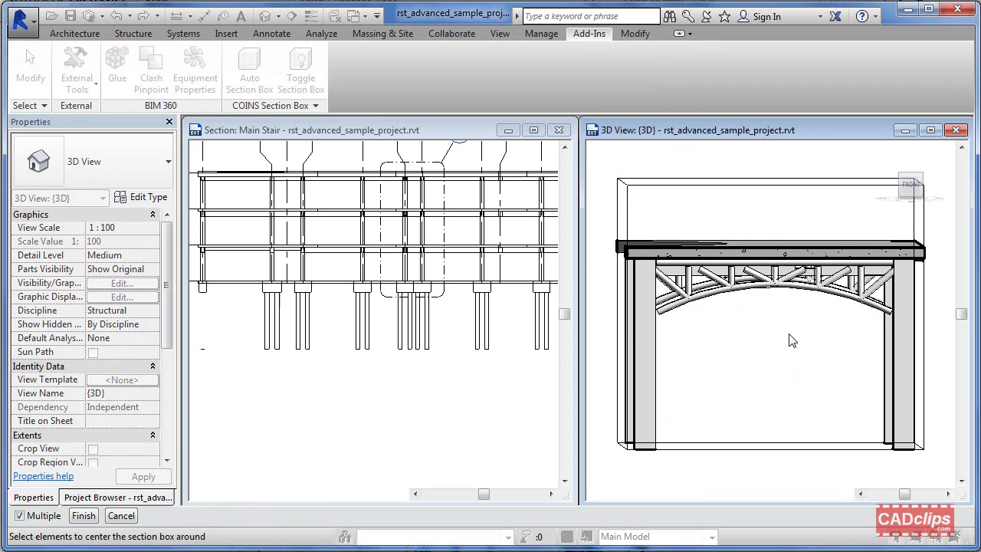
drag(791, 334, 725, 282)
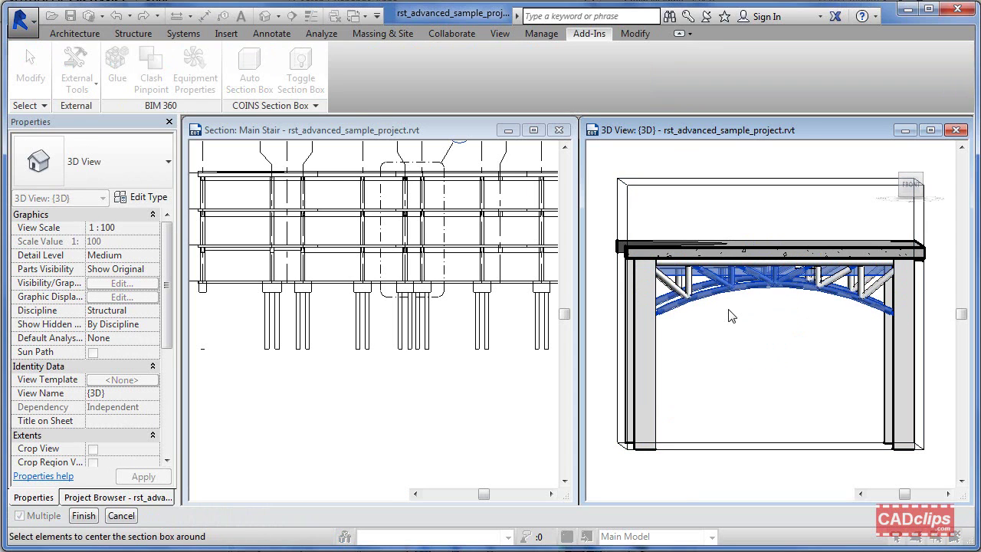
click(645, 344)
click(83, 516)
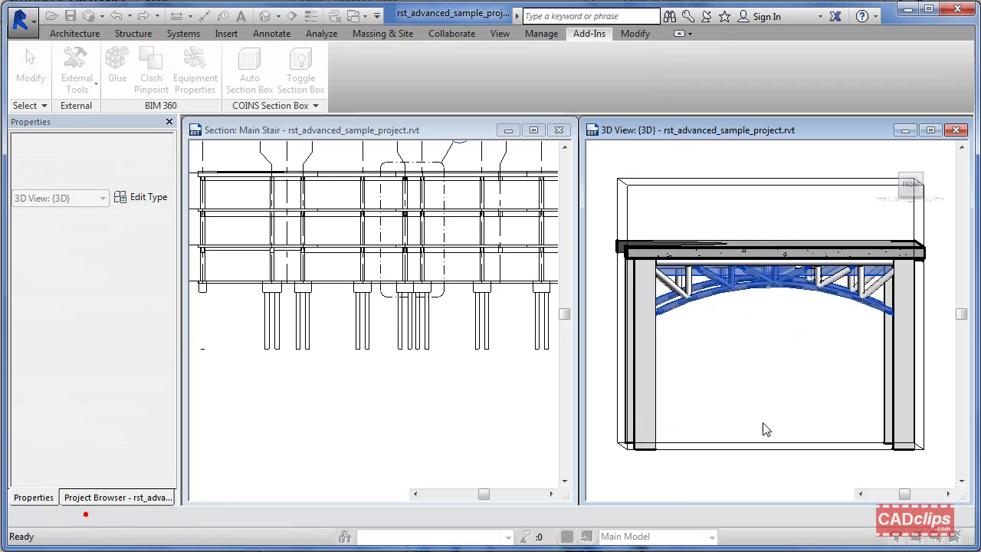
click(452, 317)
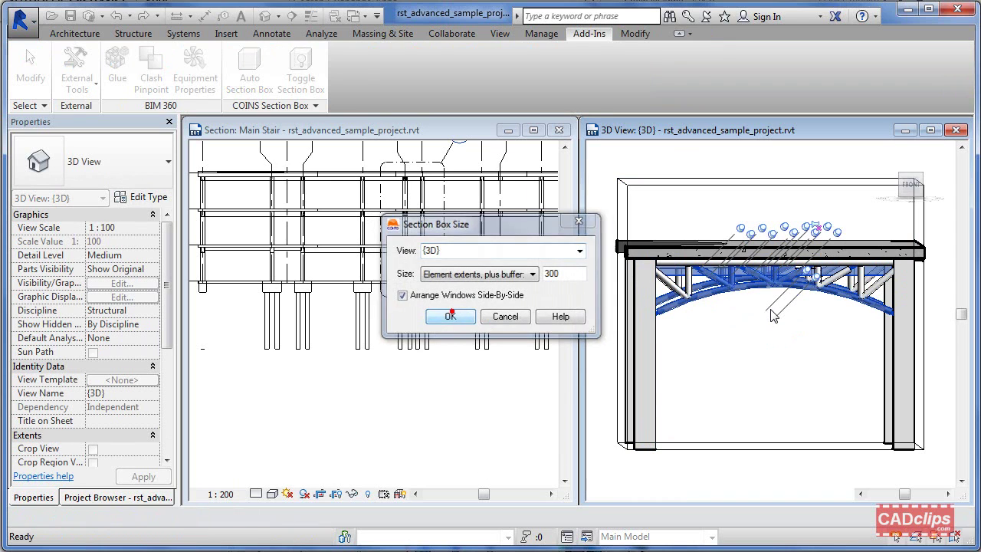
click(743, 353)
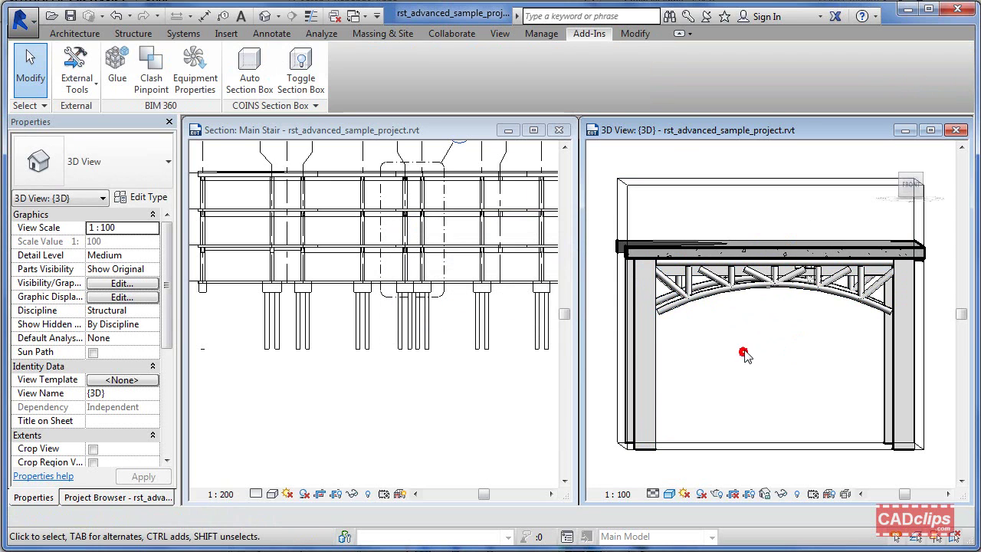
Step: Raise the section box's bottom face to just below the trusses so that it cuts the canopy columns short
middle_drag(756, 335, 844, 384)
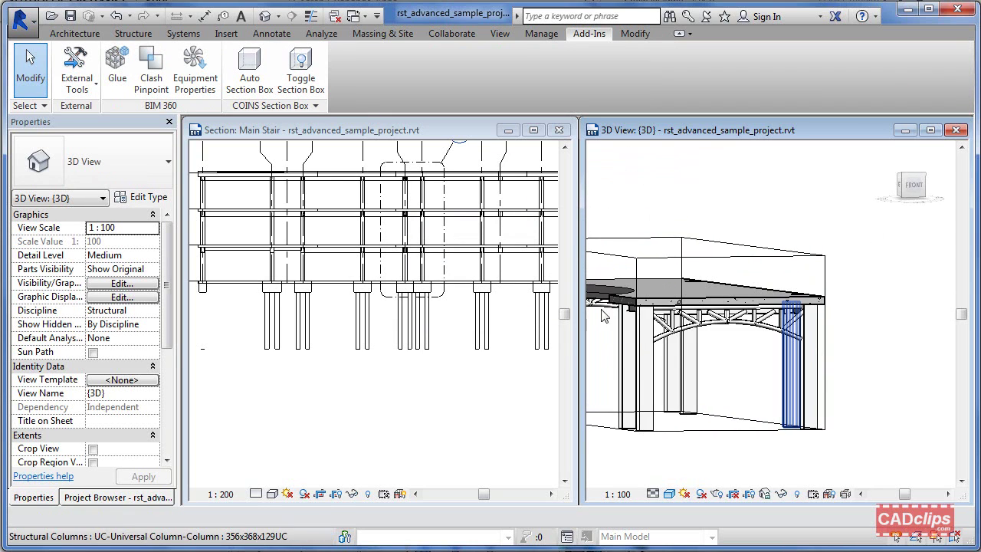
middle_drag(762, 414, 818, 408)
click(696, 427)
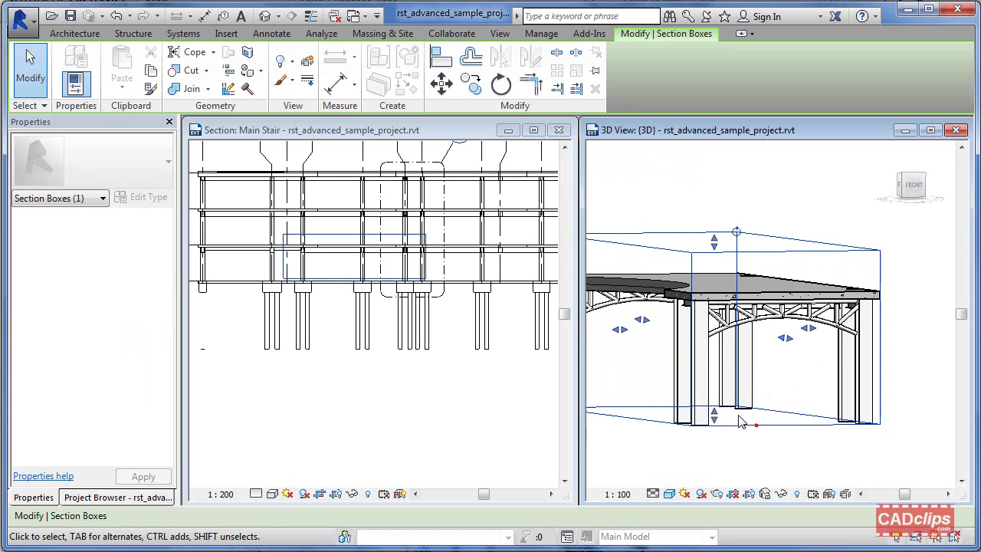
click(713, 365)
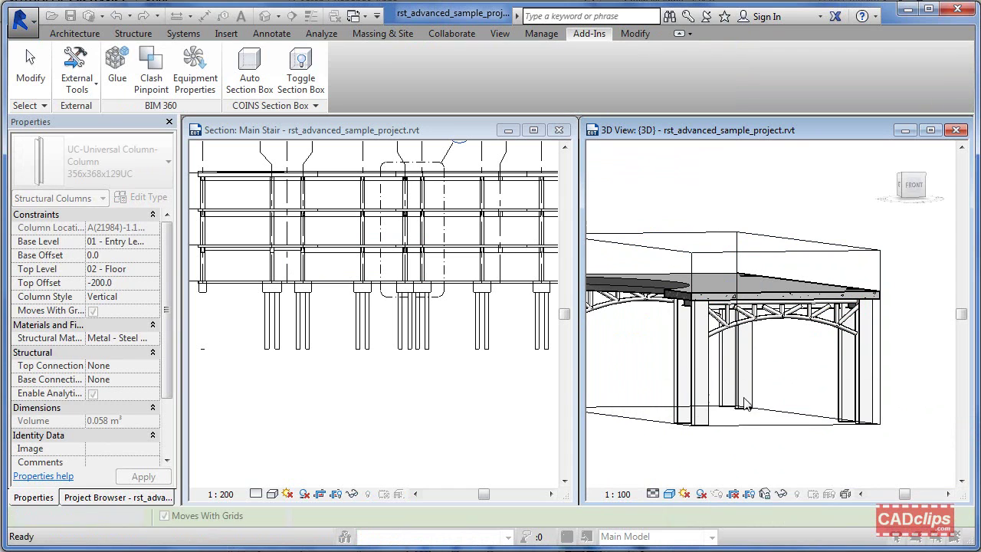
click(732, 419)
drag(717, 420, 714, 347)
click(783, 452)
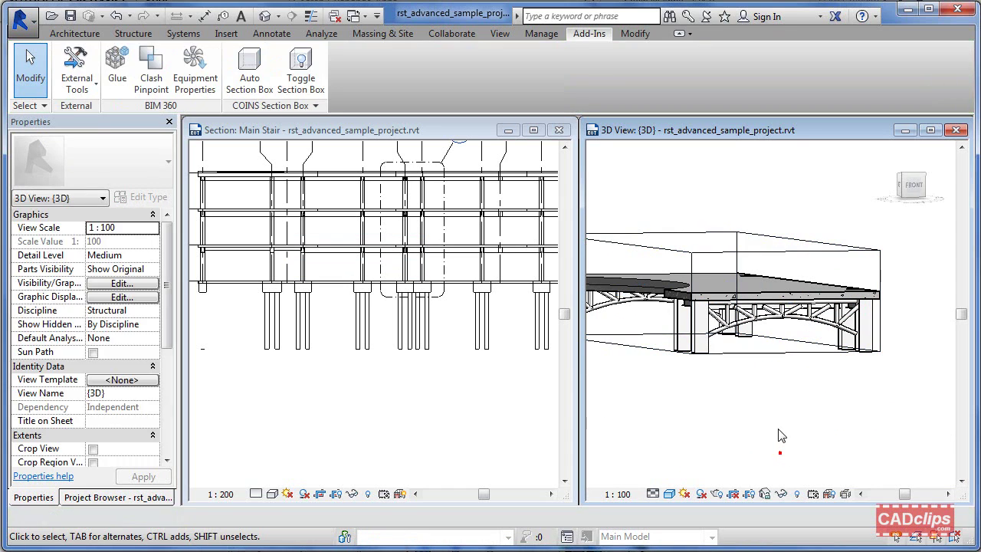
Step: Hide the canopy's concrete floor slab in the 3D view to expose the beams and trusses beneath it
middle_drag(782, 439, 742, 425)
middle_drag(940, 331, 731, 356)
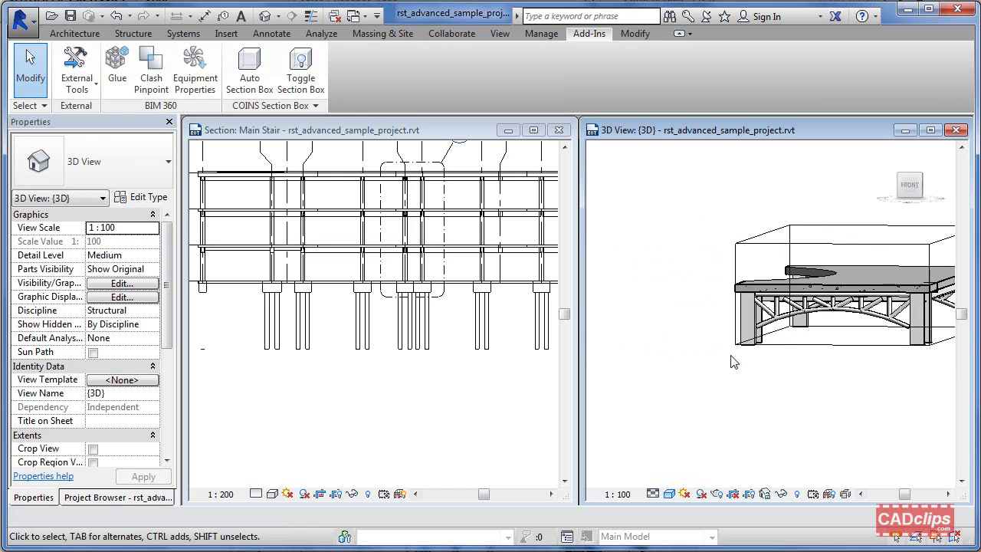
click(836, 293)
shift+middle_drag(805, 340, 740, 397)
scroll(740, 397, down, 2)
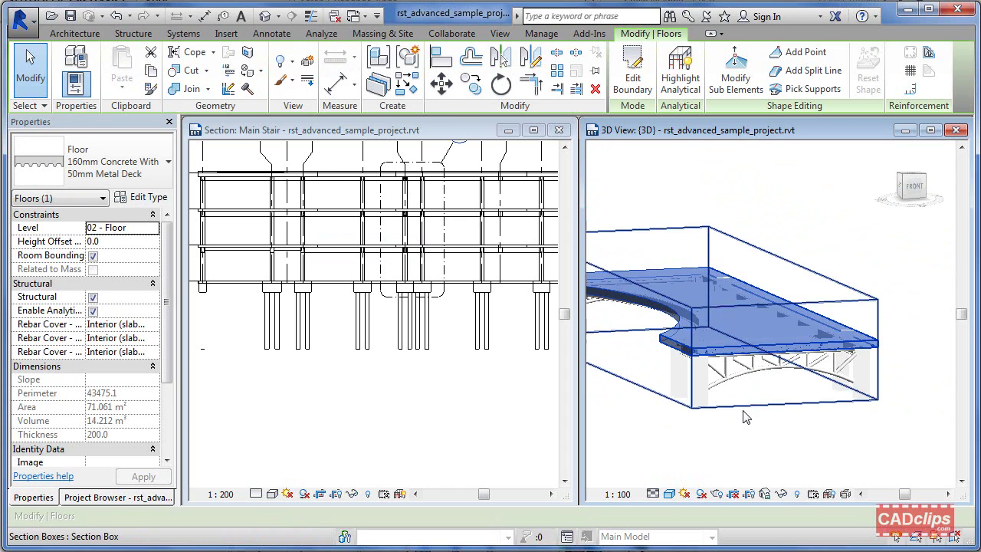
key(Escape)
click(753, 345)
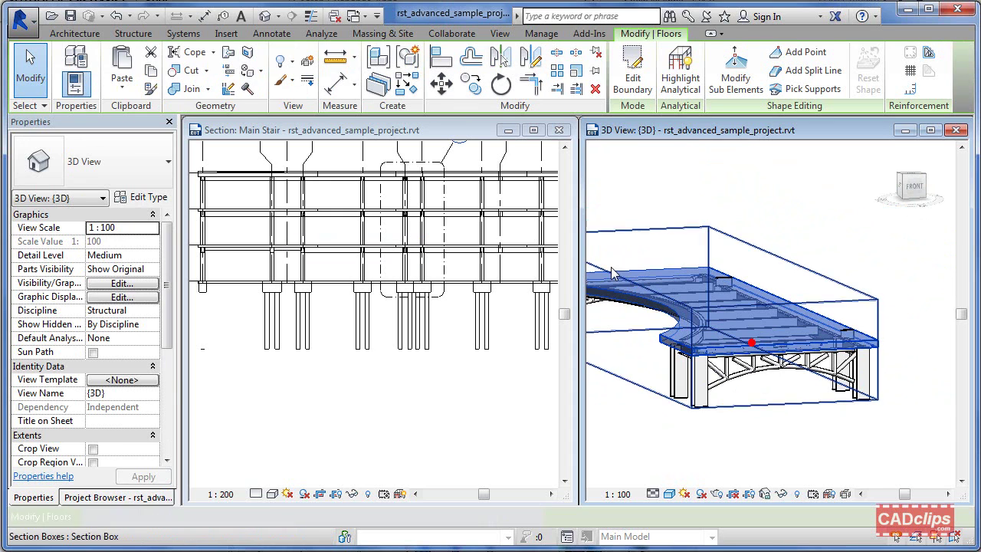
click(285, 62)
click(349, 119)
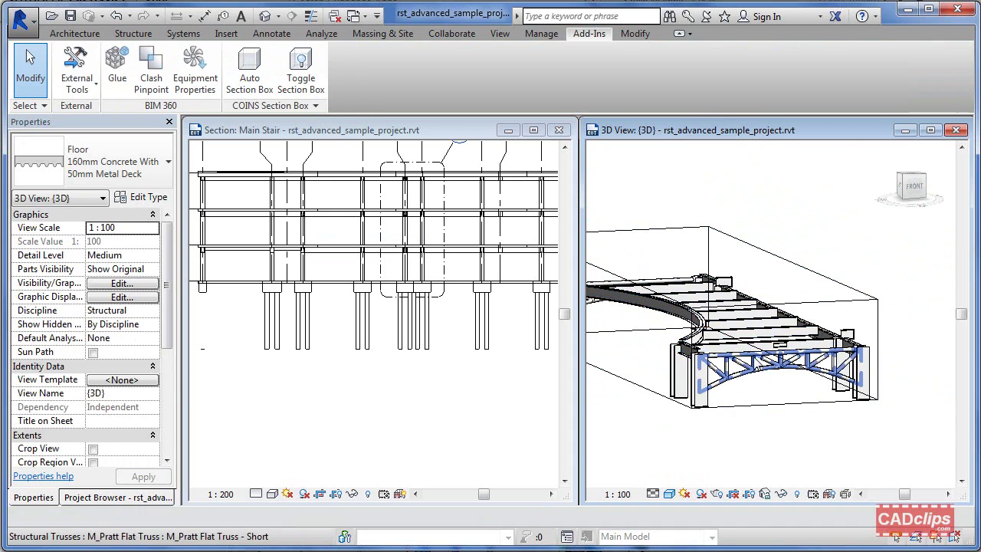
shift+middle_drag(812, 430, 835, 436)
scroll(837, 418, down, 4)
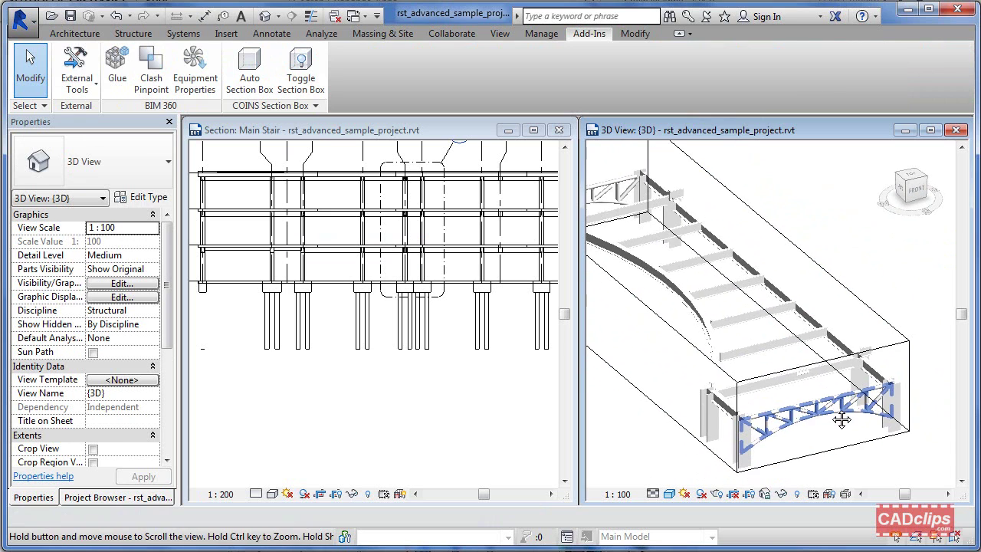
Step: Switch to the COINS Auto-Section Box page on Autodesk Exchange Apps to review the add-in, and return to Revit's {3D} view
click(458, 413)
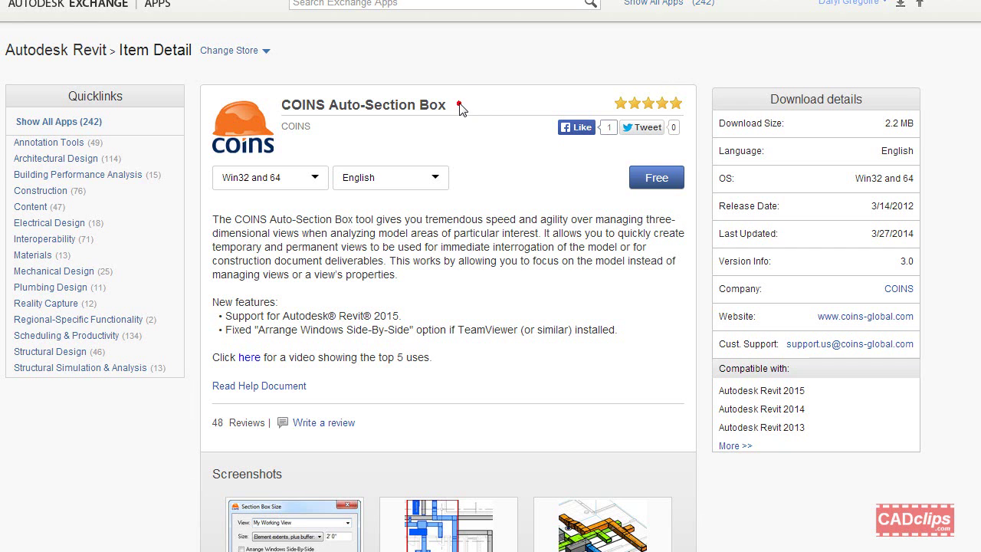
drag(388, 100, 313, 105)
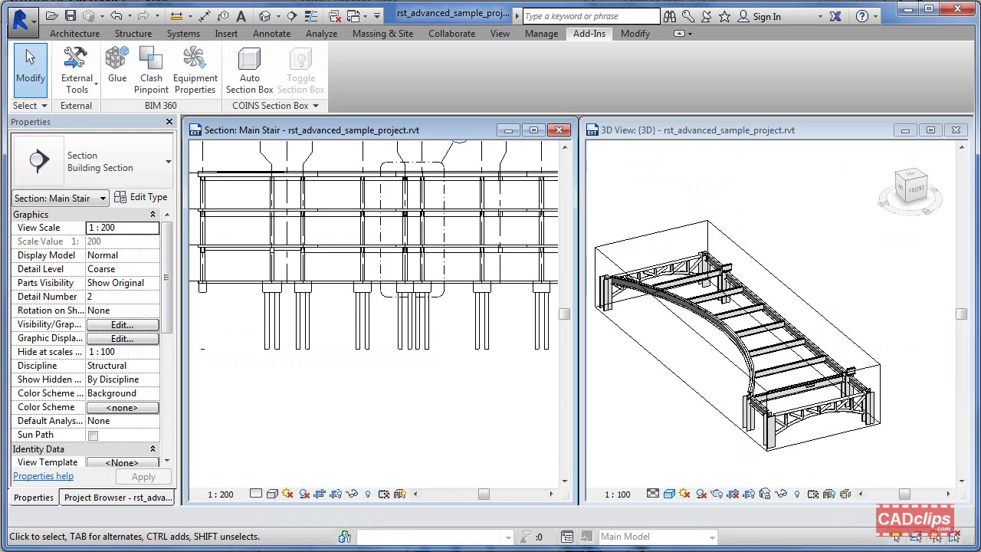
click(653, 194)
mouse_move(653, 195)
middle_down()
mouse_move(680, 201)
mouse_move(669, 197)
middle_up()
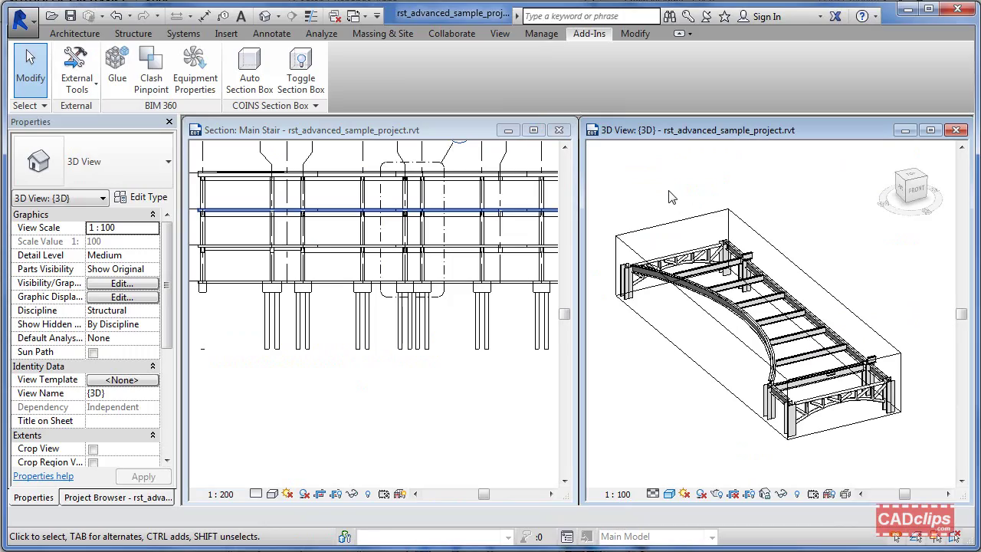